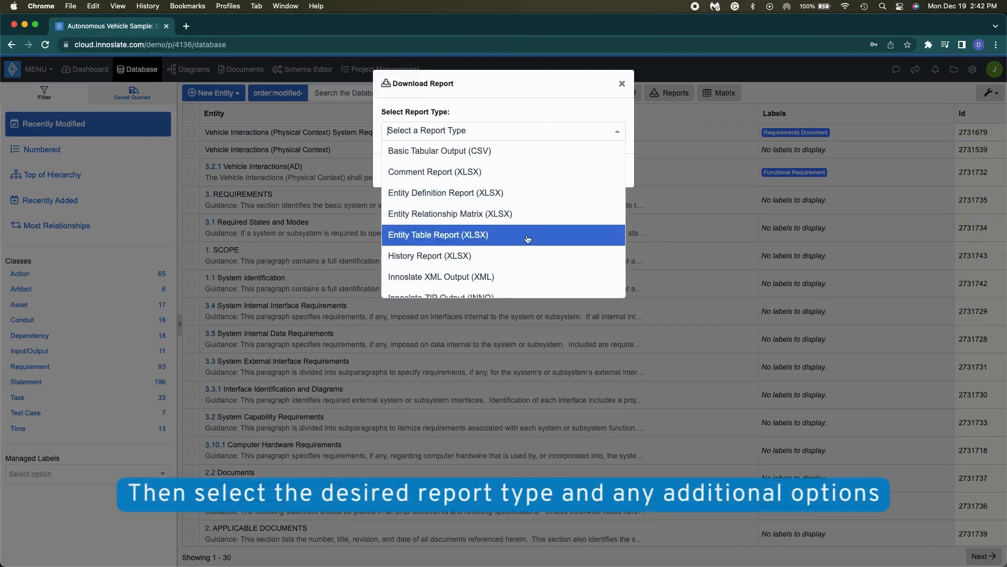
Step: Choose the Basic Tabular Output (CSV) report type and include Global ID, Comments and Labels
left_click(509, 157)
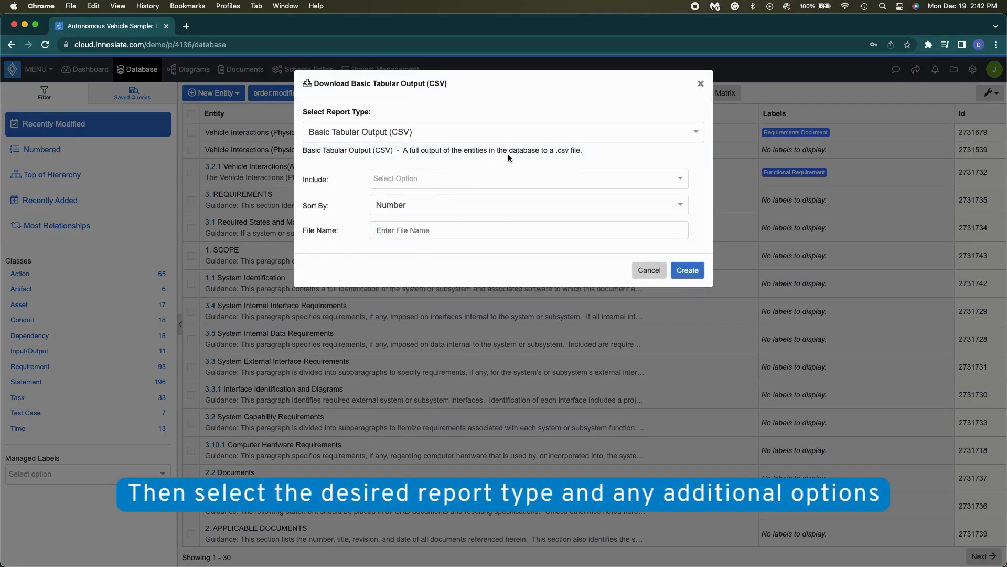
left_click(456, 178)
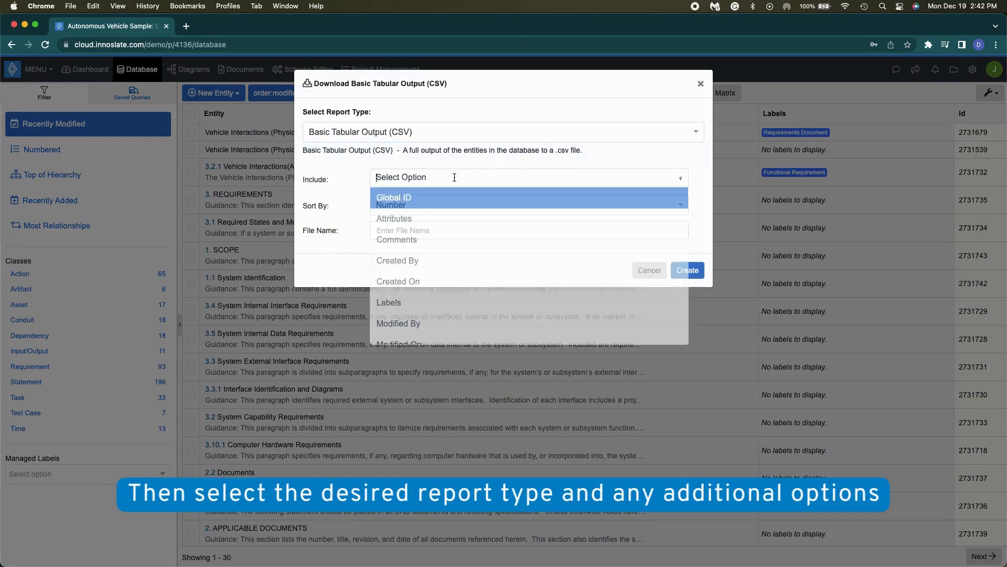
left_click(428, 206)
left_click(420, 232)
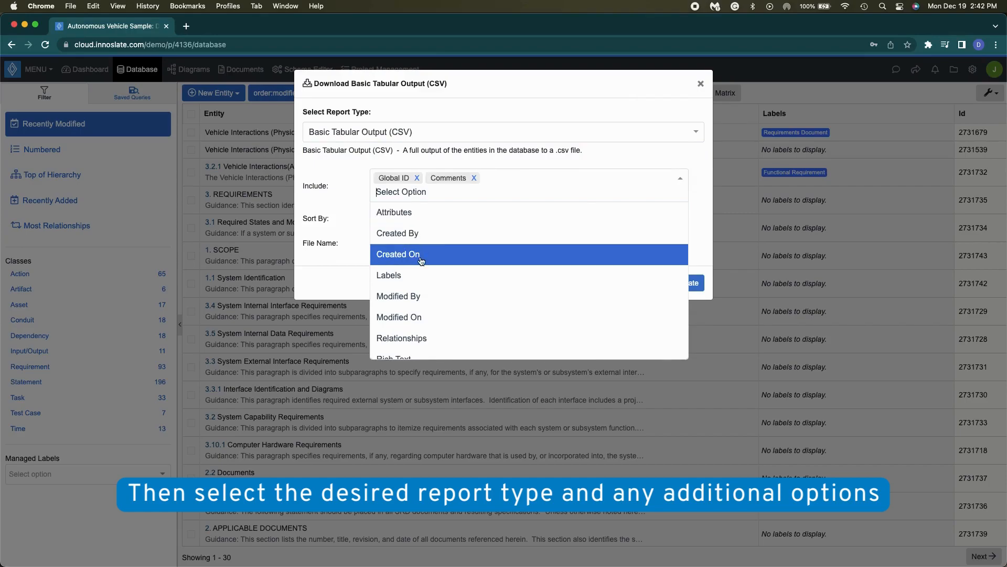
left_click(426, 276)
left_click(349, 260)
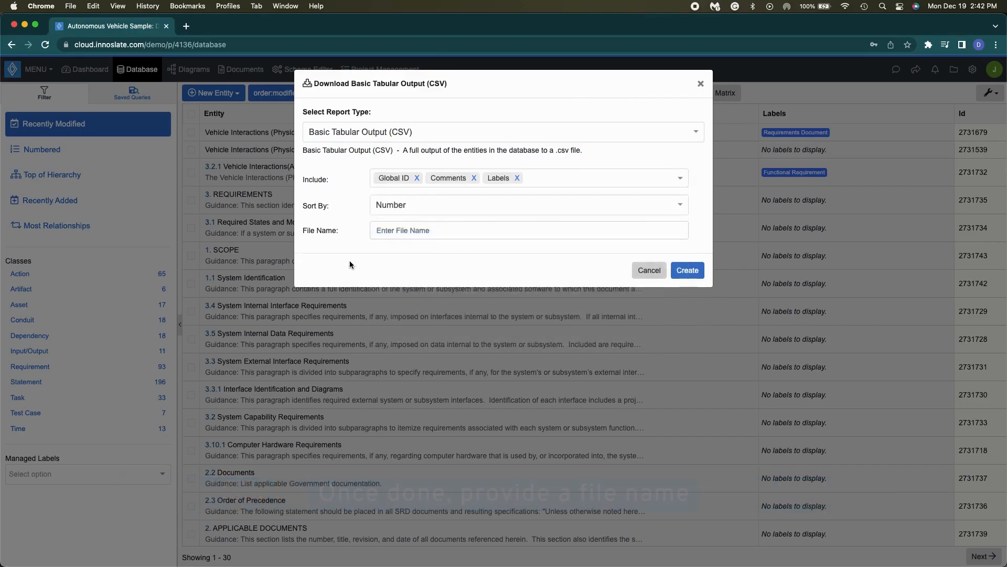
Step: Name the CSV report file Report1 and create it
left_click(450, 234)
type("Report1")
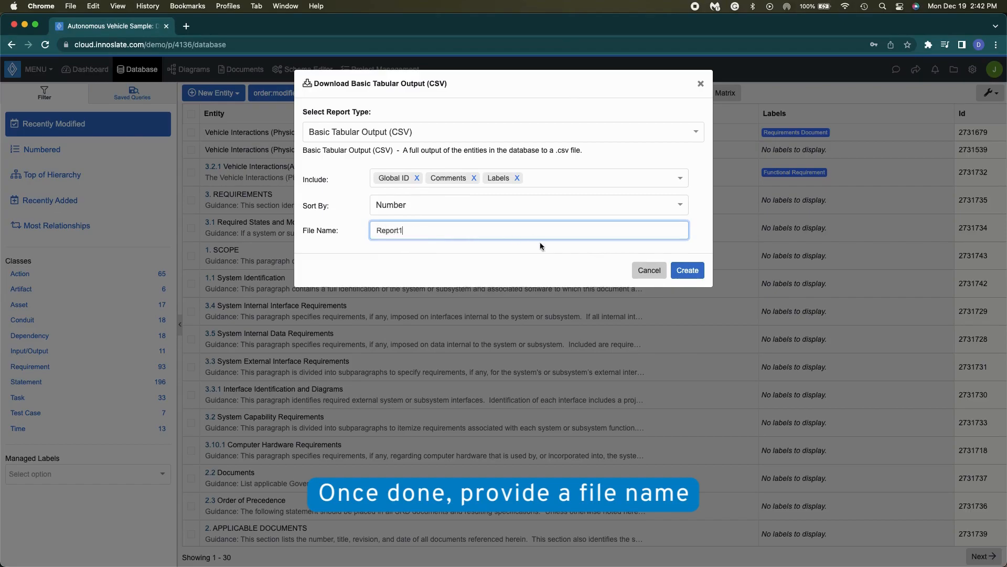
left_click(687, 269)
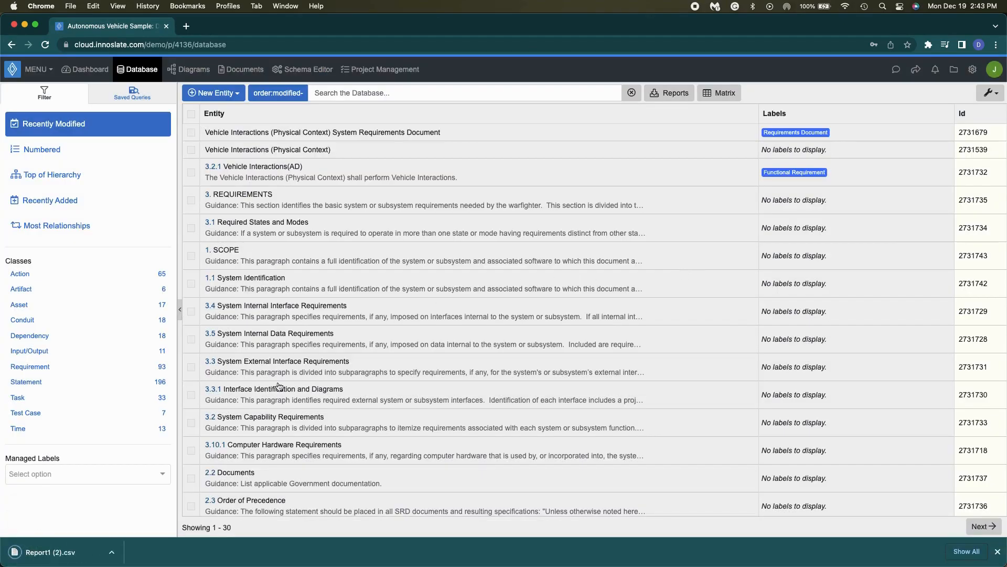
Step: Open the downloaded Report1 CSV file, examine its rows and columns, and close the spreadsheet
left_click(78, 559)
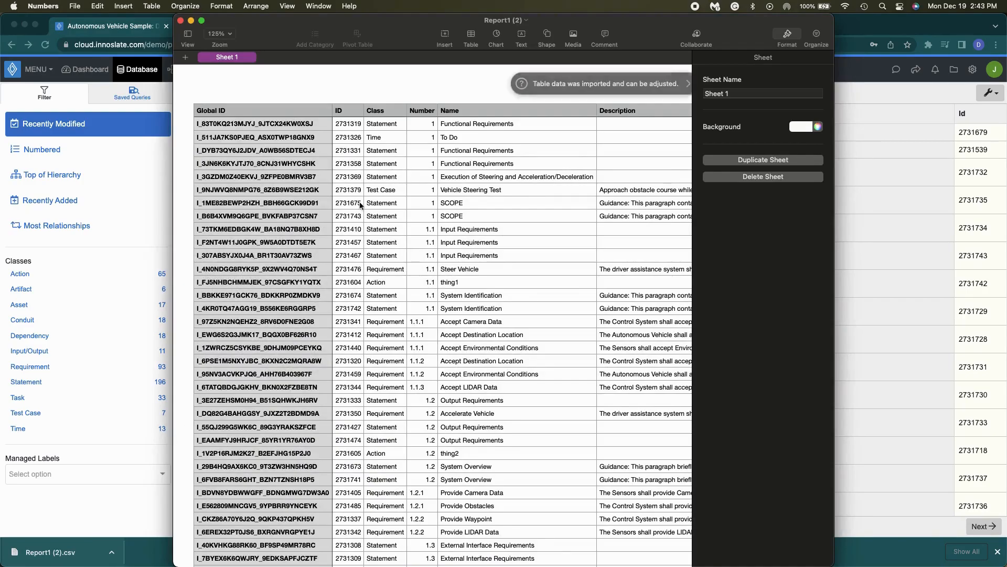
scroll(509, 252, "down", 6)
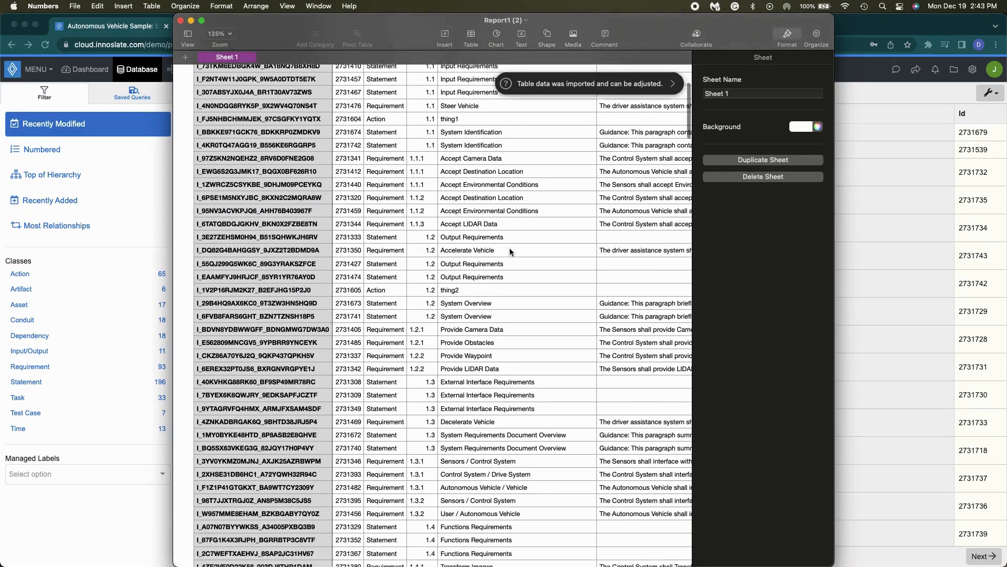
scroll(509, 247, "up", 6)
scroll(509, 248, "right", 3)
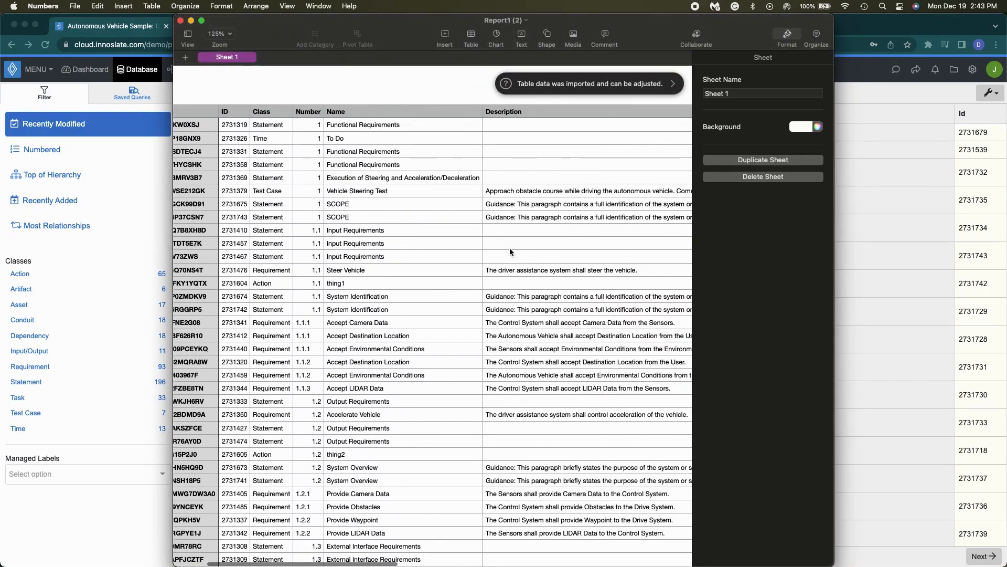
left_click(180, 21)
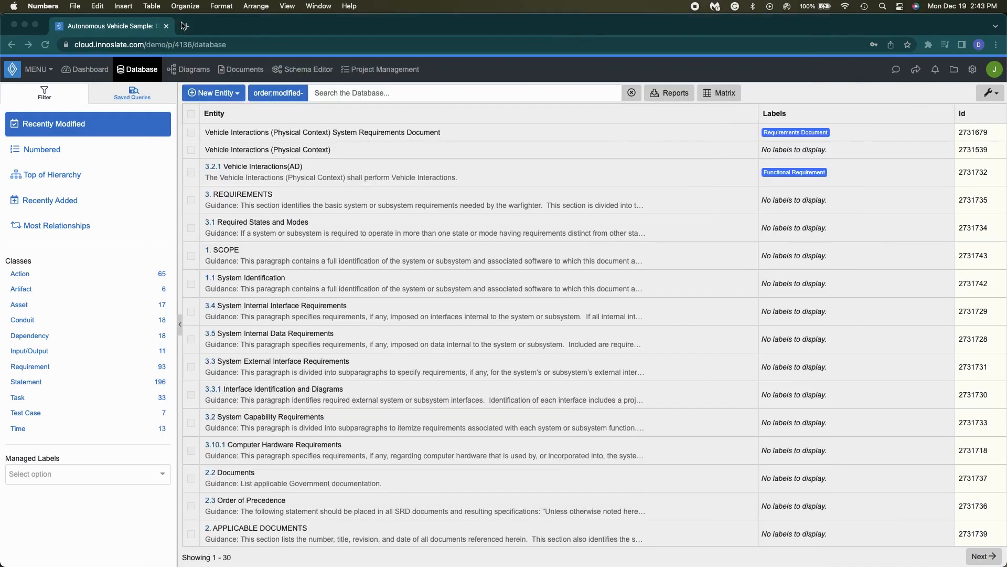
Step: Create a Comment Report (XLSX) from the database with the preset fields and the file name Report2
left_click(674, 94)
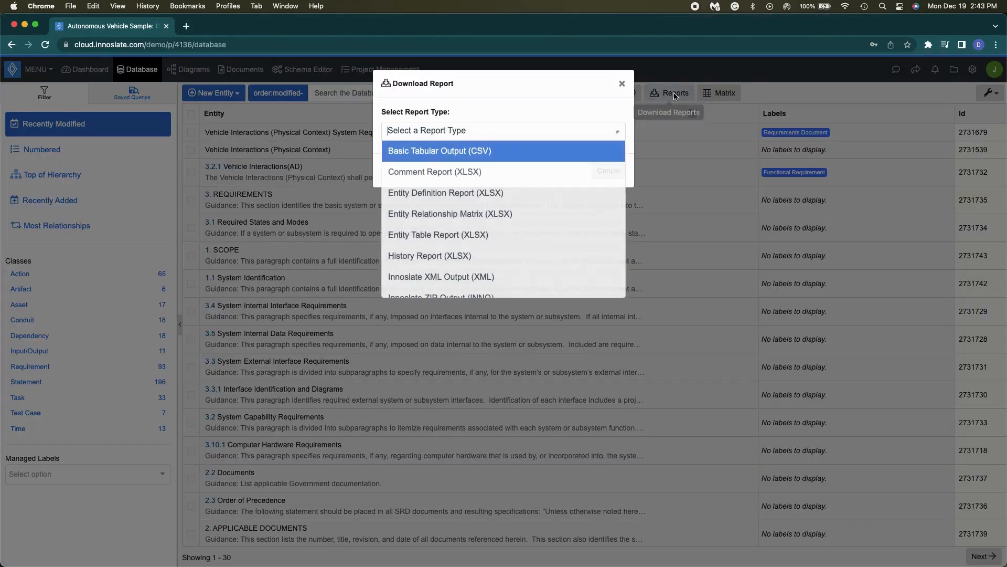
left_click(513, 180)
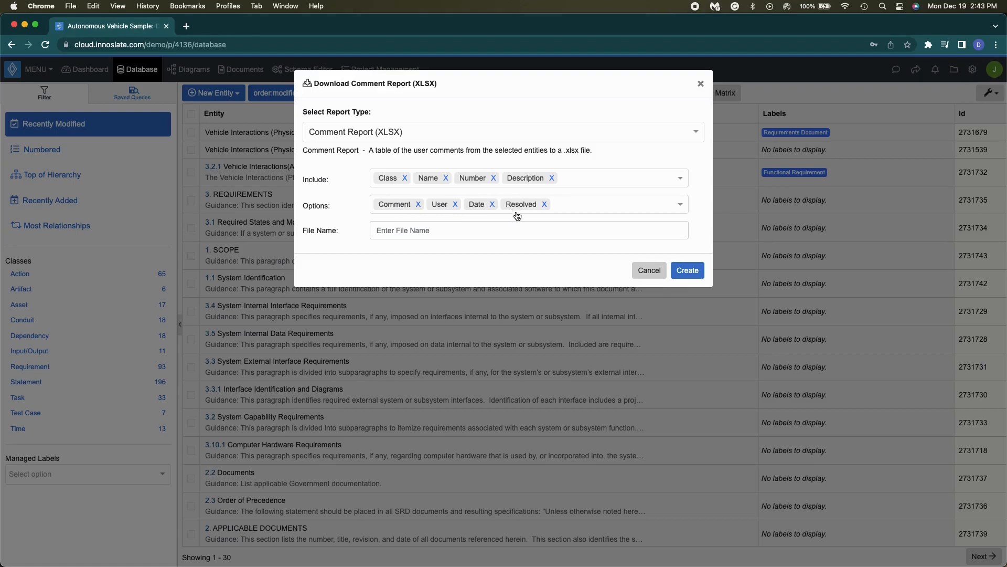
left_click(399, 231)
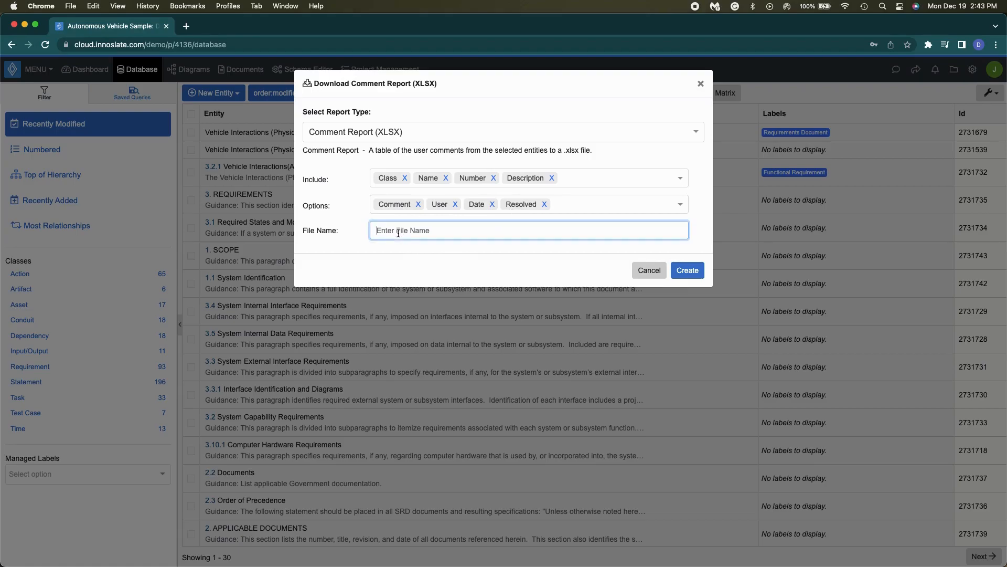
type("Report2")
left_click(687, 270)
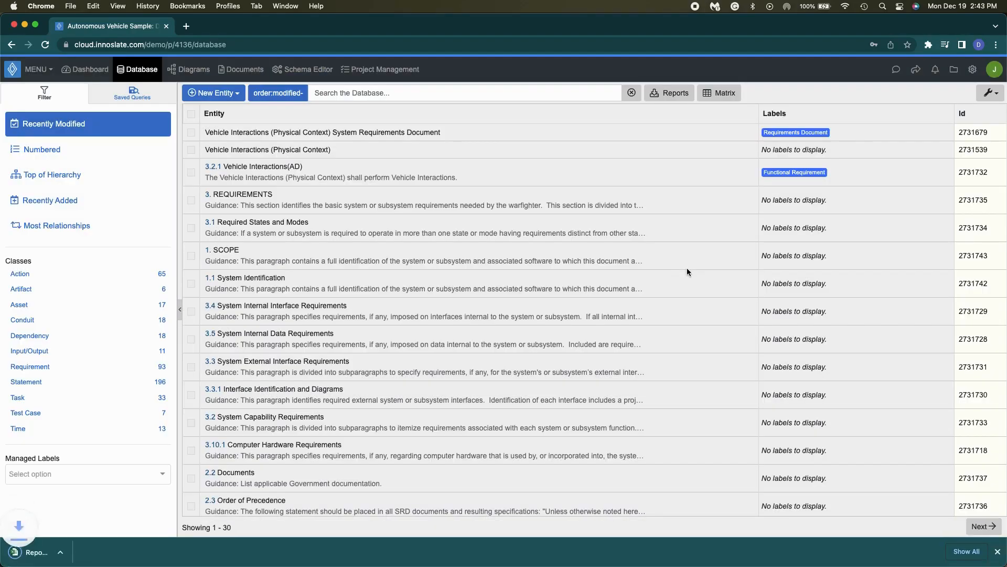
Step: Open the downloaded Report2.xlsx in Excel to inspect its columns, then close it and dismiss the browser's download notice
left_click(77, 553)
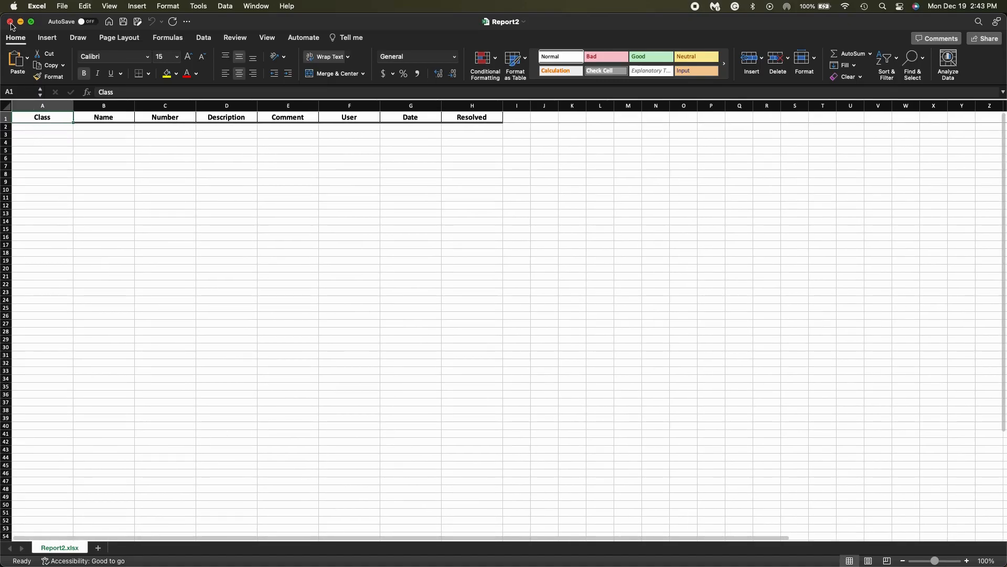
left_click(11, 23)
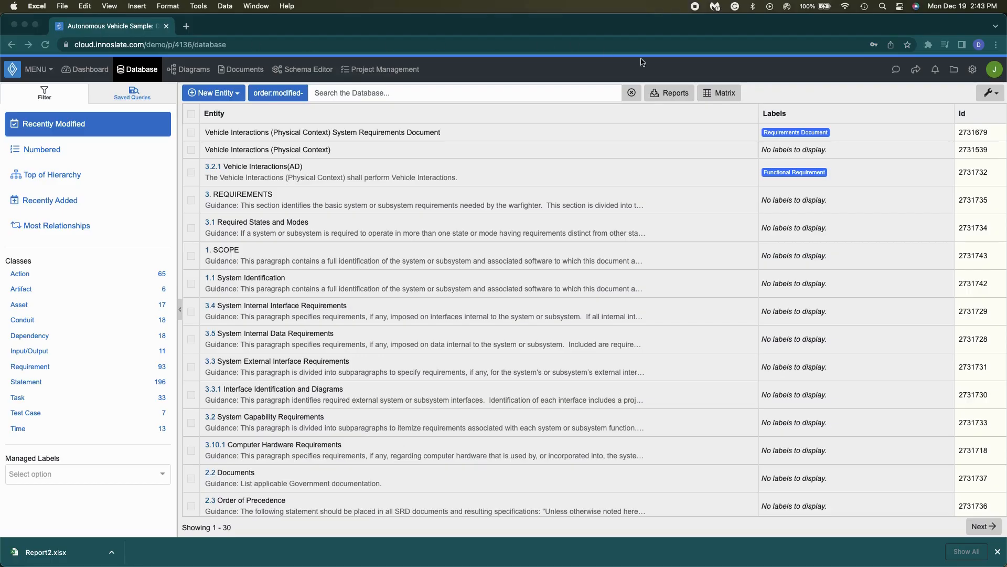
left_click(998, 553)
Step: Create an Entity Definition Report (XLSX) that includes Global IDs, with the file name Report3
left_click(676, 93)
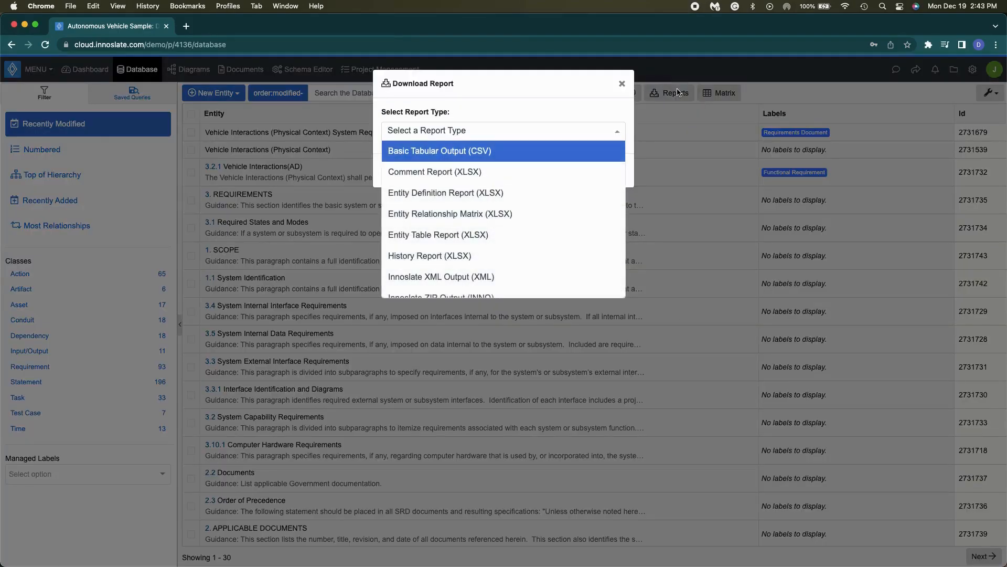
left_click(510, 194)
left_click(453, 180)
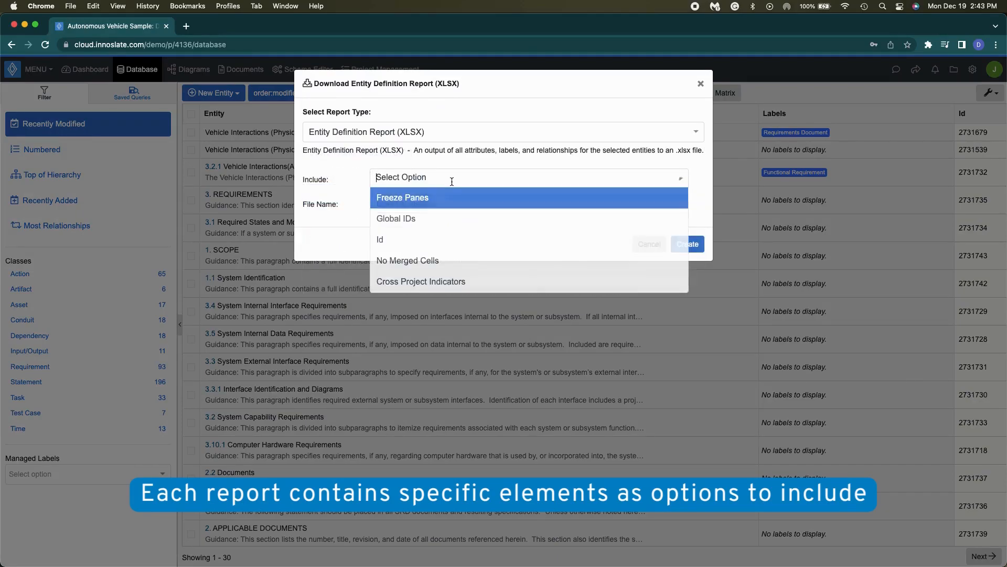
left_click(437, 220)
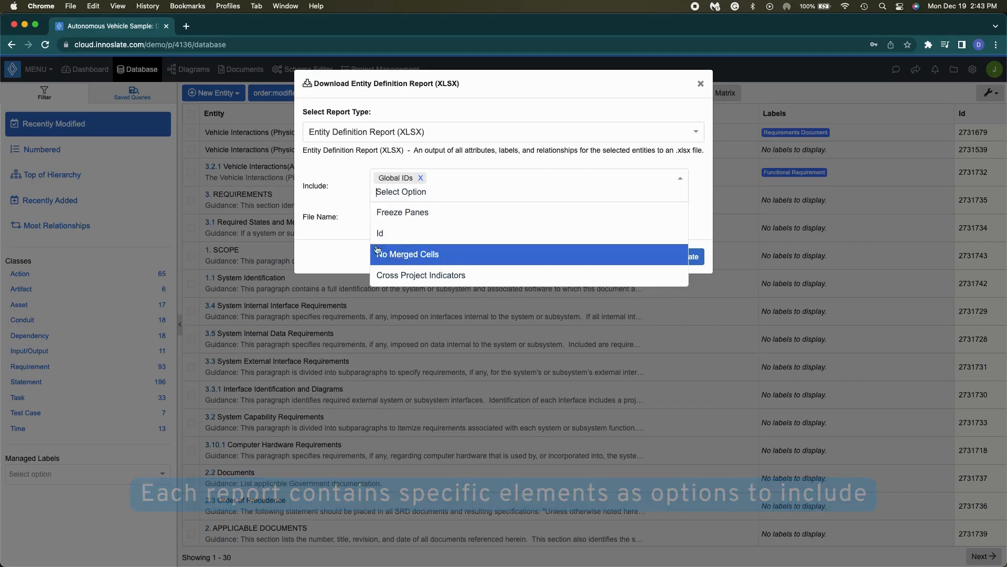
left_click(361, 232)
left_click(451, 209)
type("Report3")
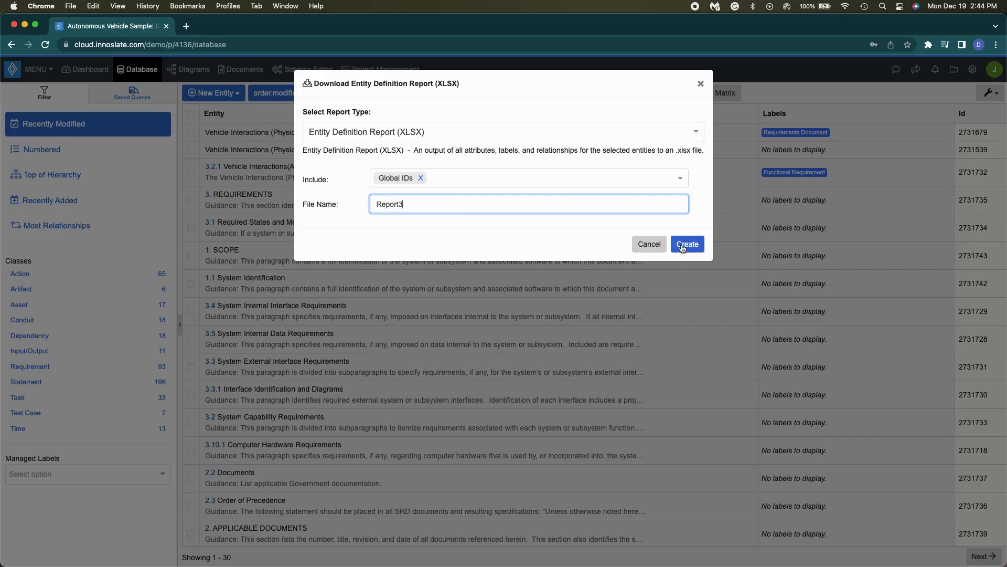
left_click(682, 245)
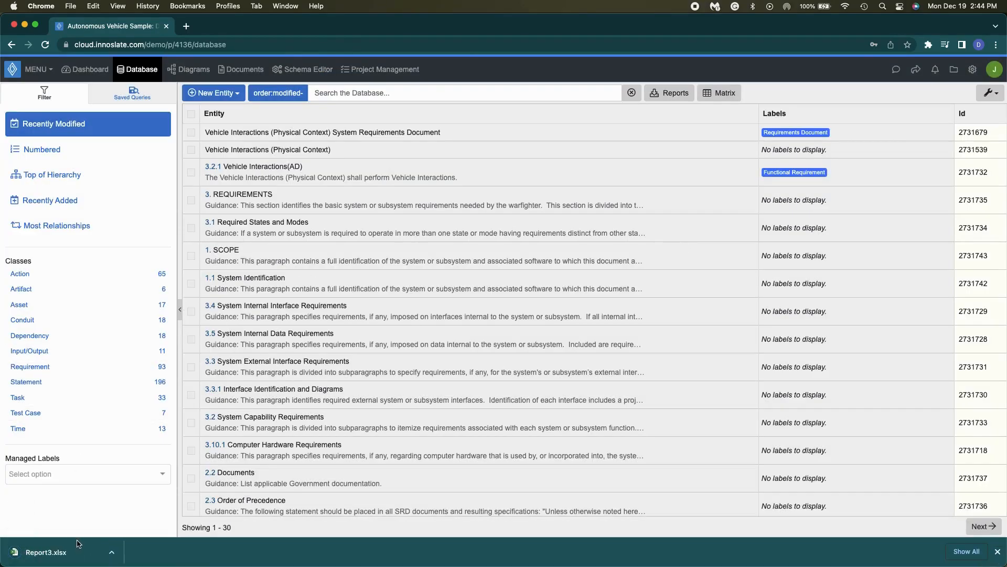
Step: Open the downloaded Report3.xlsx in Excel, examine the entity, attribute and relationship columns, and close the workbook
left_click(80, 552)
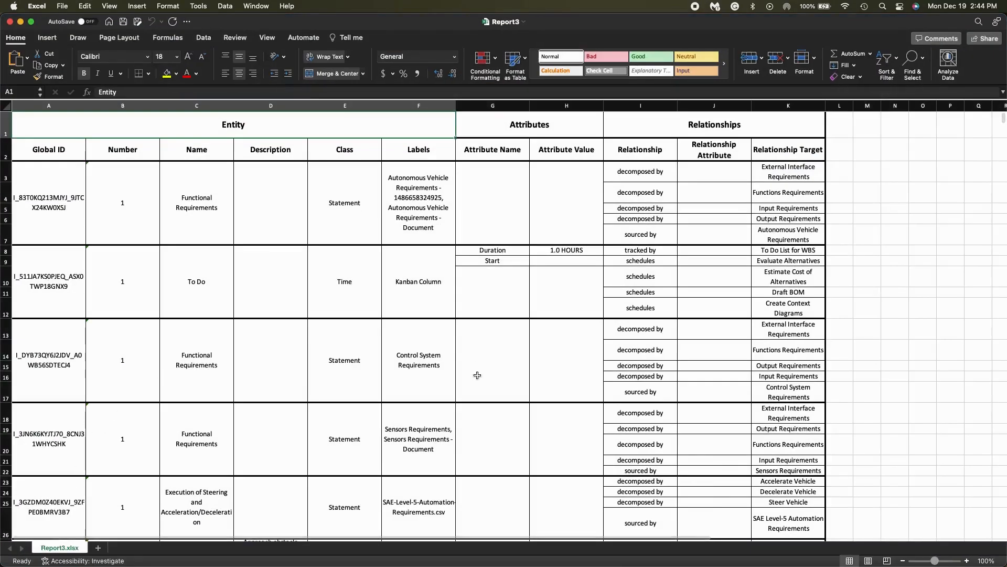
scroll(475, 406, "down", 10)
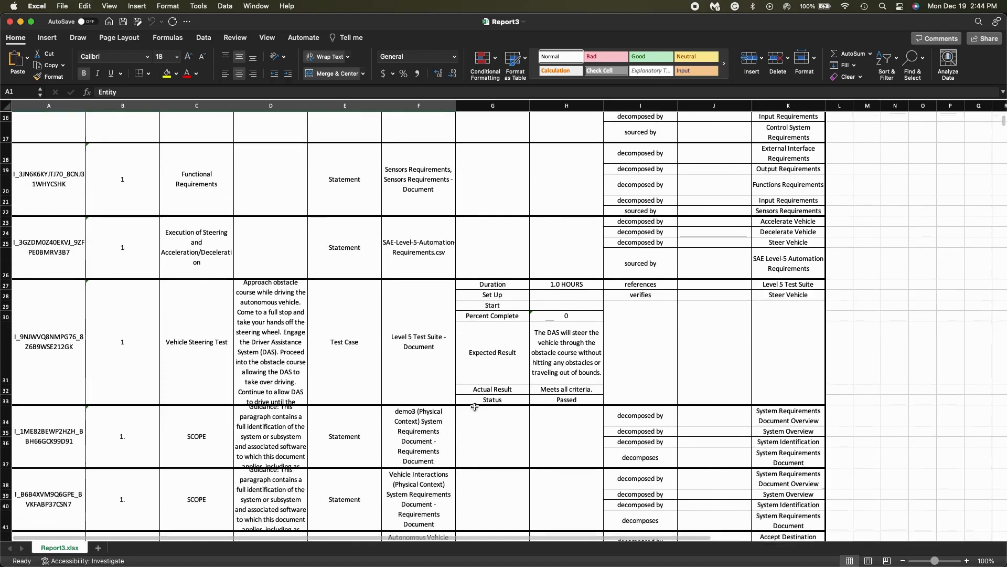
scroll(475, 406, "up", 10)
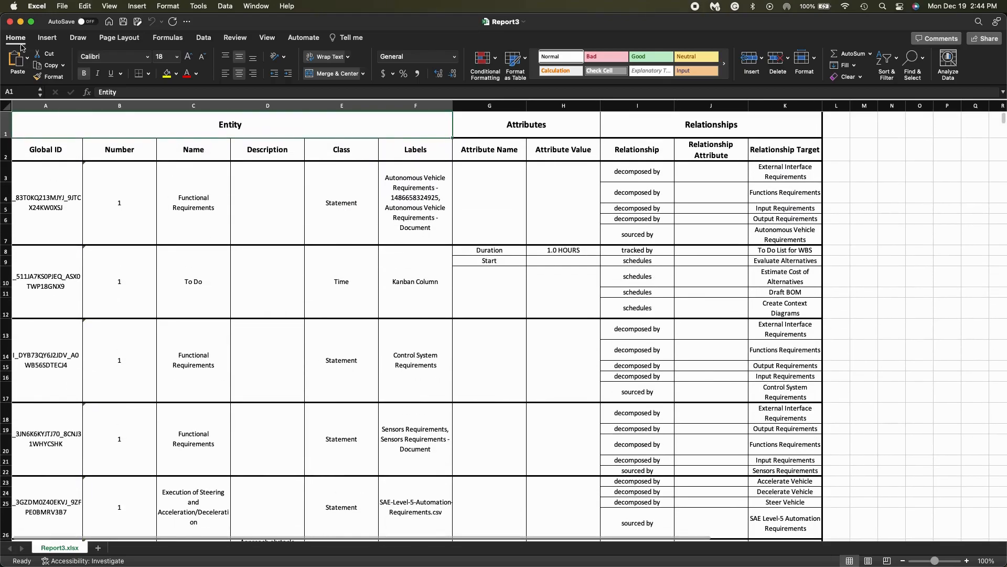
left_click(10, 22)
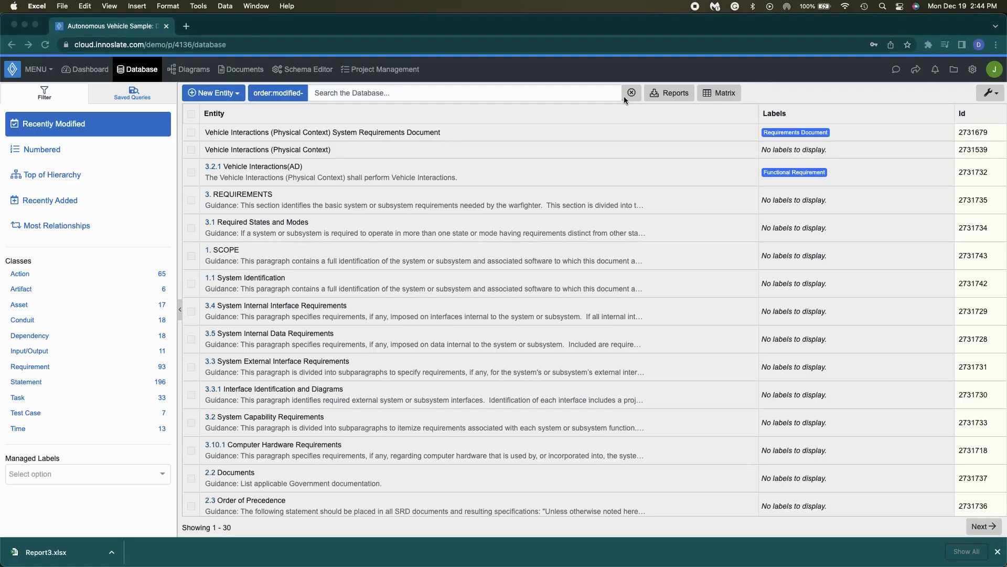
Step: Start a new database report of type Entity Relationship Matrix (XLSX) and include Global ID
left_click(664, 93)
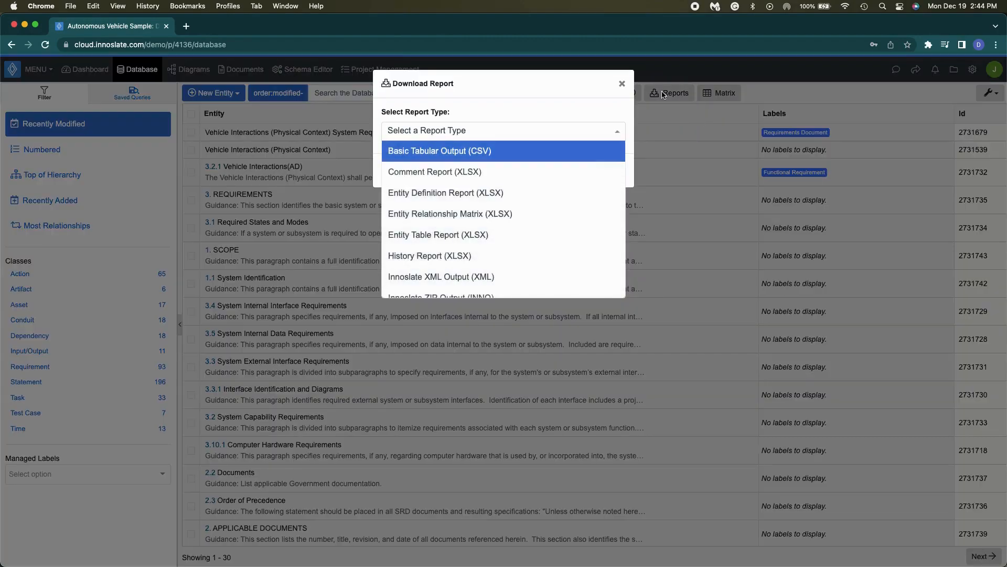
left_click(546, 214)
left_click(461, 188)
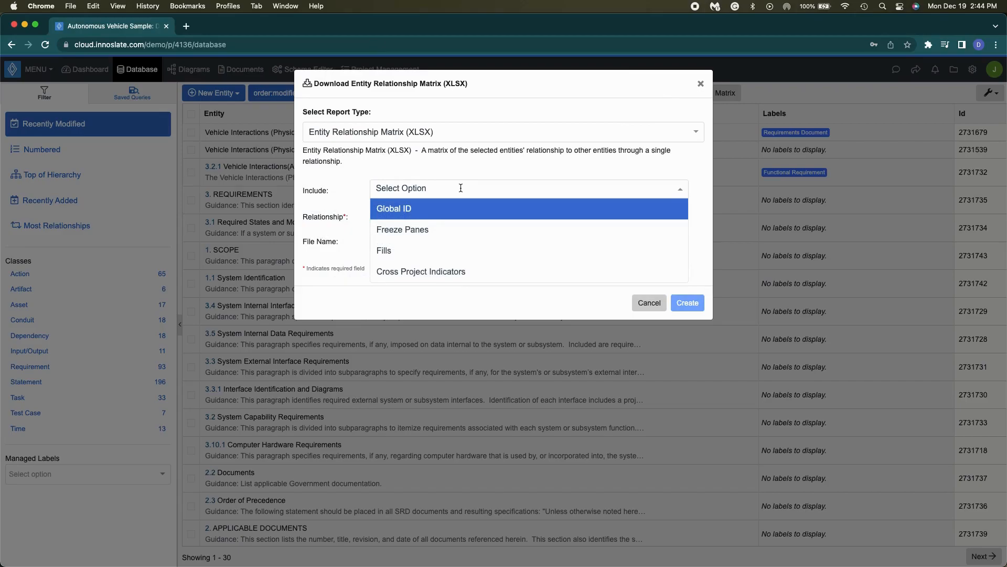
left_click(447, 217)
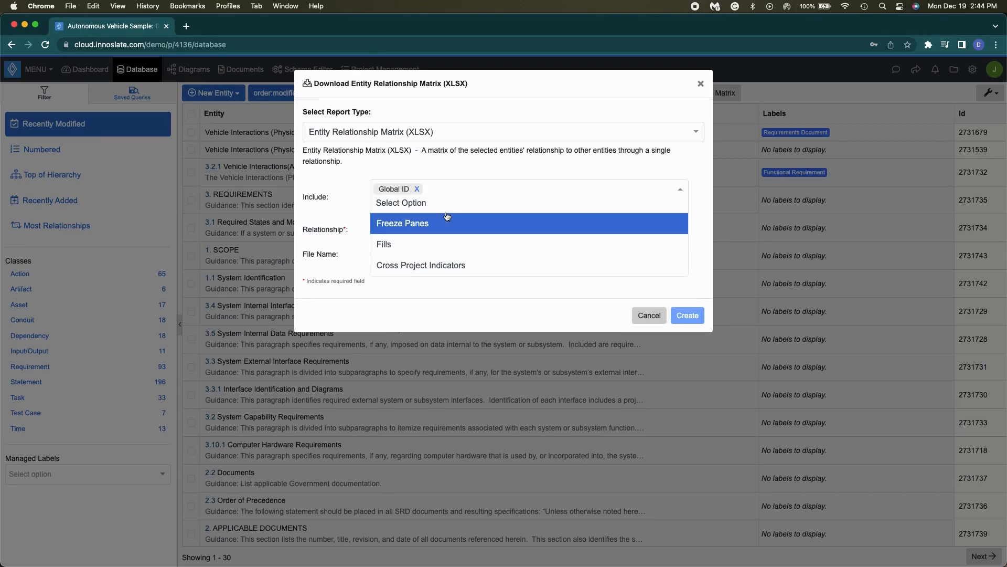
left_click(361, 208)
Step: Set the matrix relationship to "decomposed by" and include its Multiplicity attribute
left_click(410, 216)
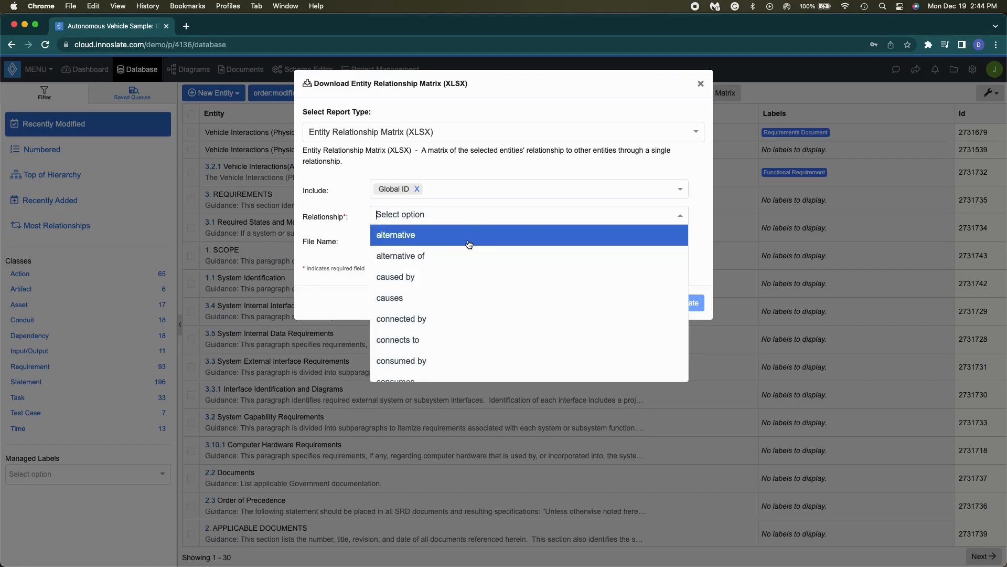
left_click(469, 245)
left_click(472, 228)
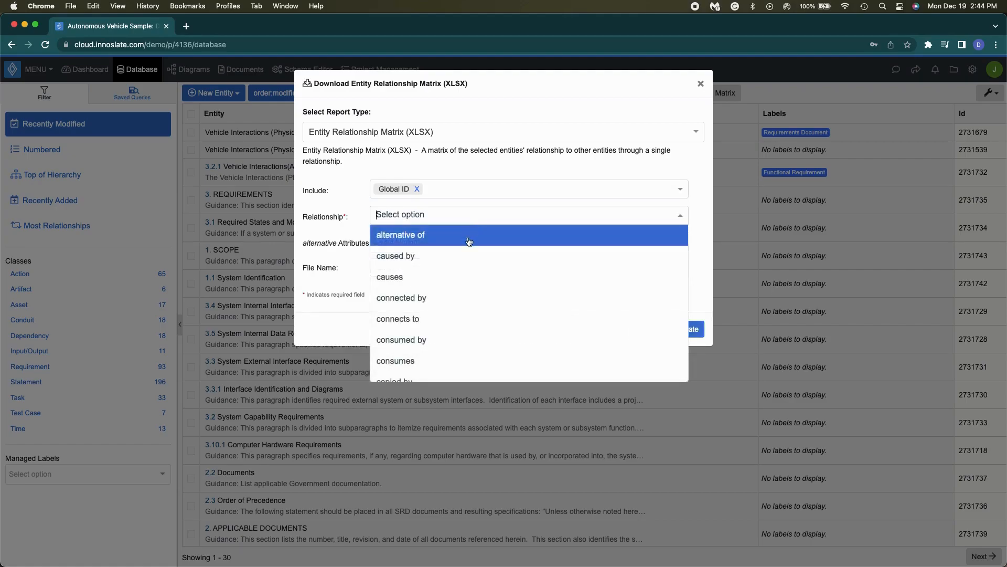
scroll(461, 348, "down", 4)
scroll(462, 348, "down", 3)
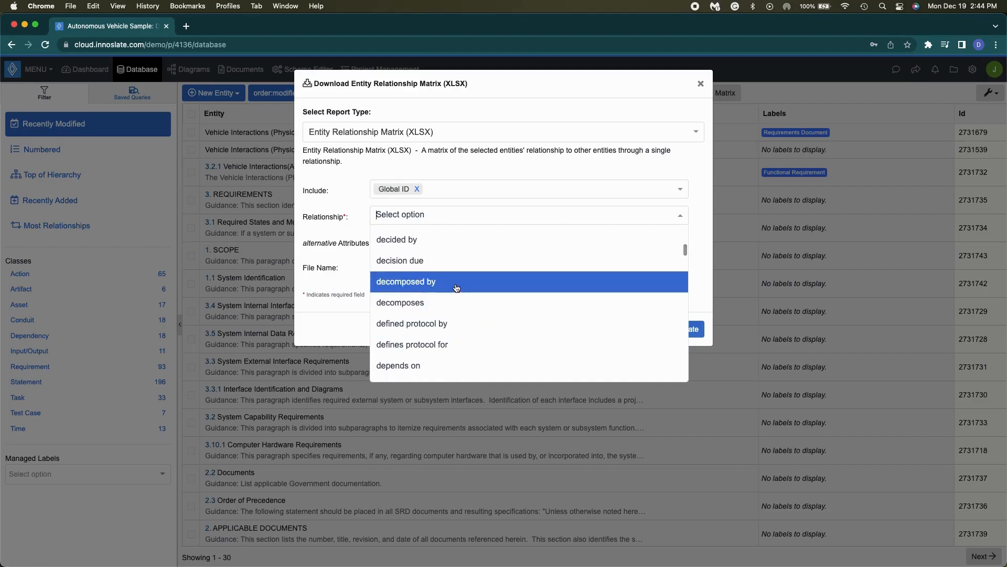
left_click(424, 281)
left_click(403, 247)
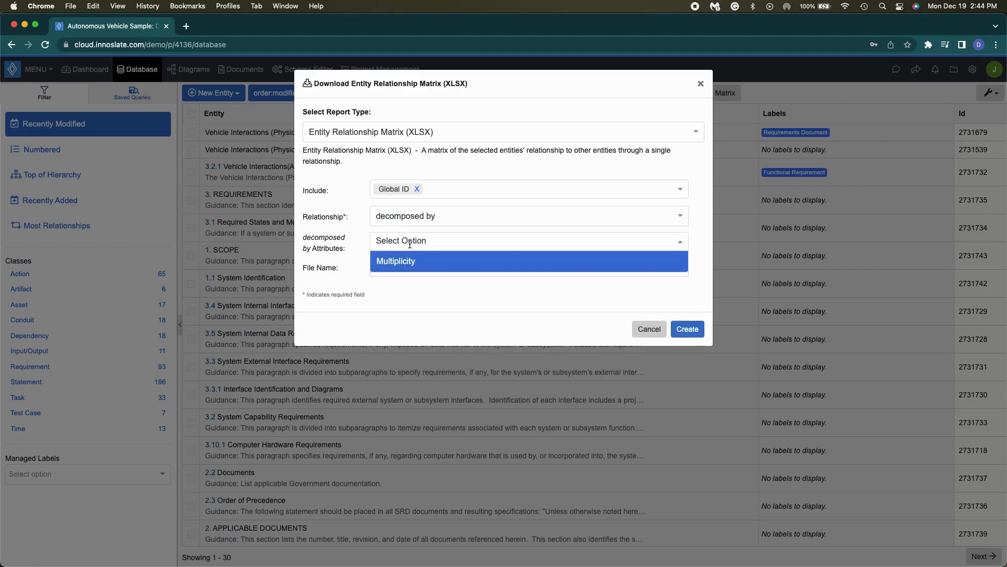
left_click(420, 262)
Step: Name the relationship matrix file Report4 and create the report
left_click(439, 279)
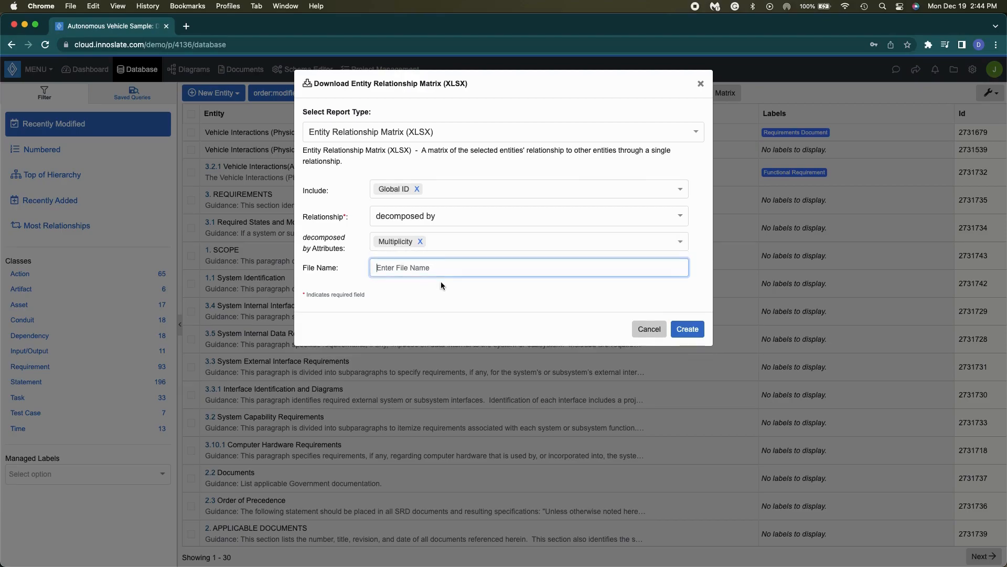
type("Rel")
left_click(680, 329)
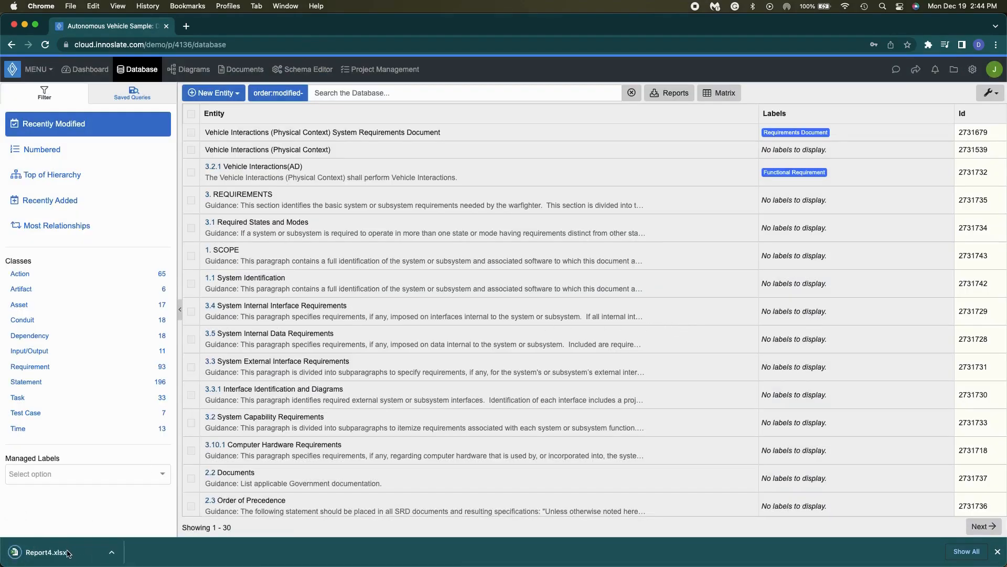
Step: Open the downloaded Report4.xlsx in Excel, examine the "decomposed by" relationship matrix across its rows and columns, and close the workbook
left_click(69, 552)
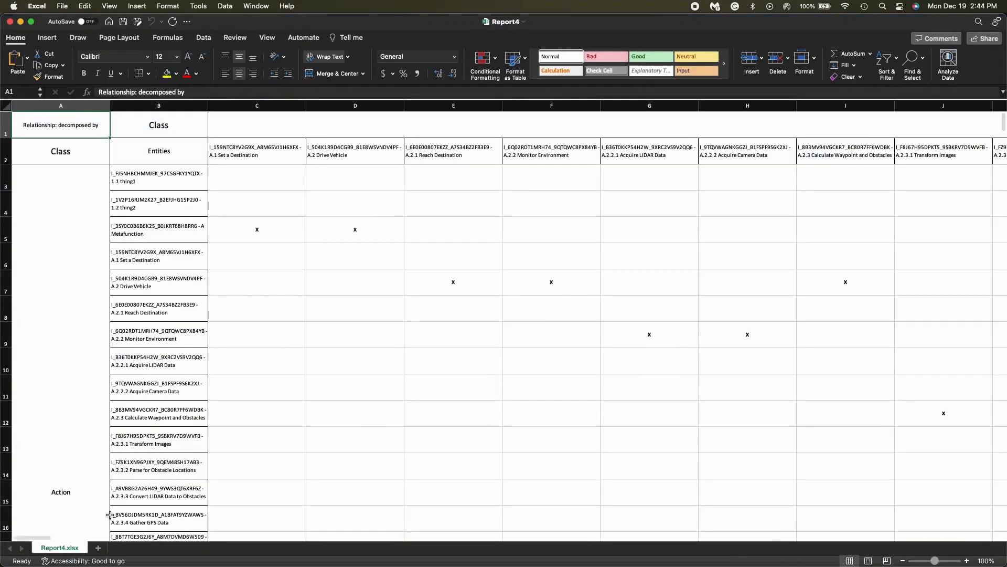
scroll(423, 419, "right", 6)
scroll(384, 421, "left", 5)
scroll(375, 421, "down", 3)
scroll(375, 421, "down", 20)
scroll(375, 421, "up", 20)
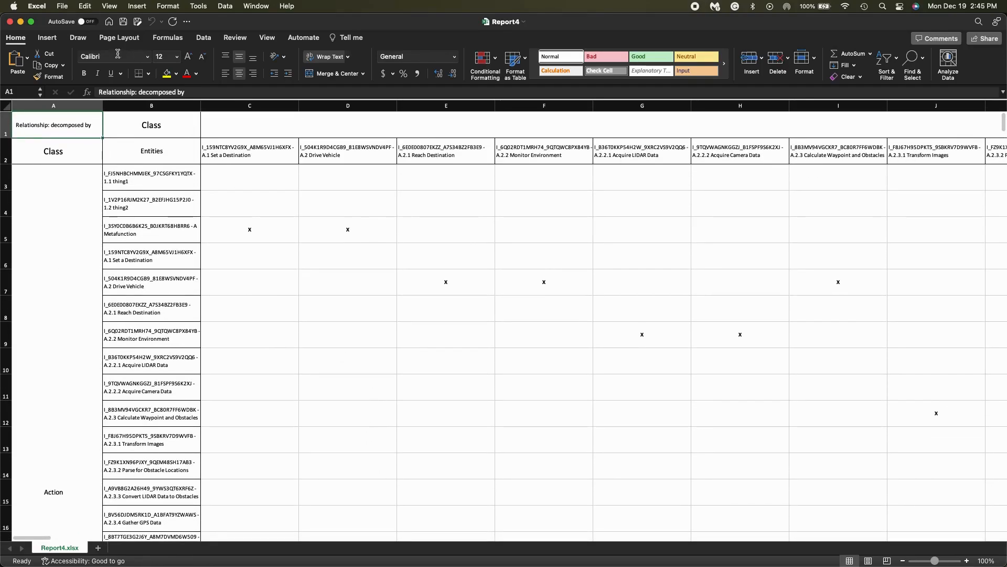
left_click(8, 22)
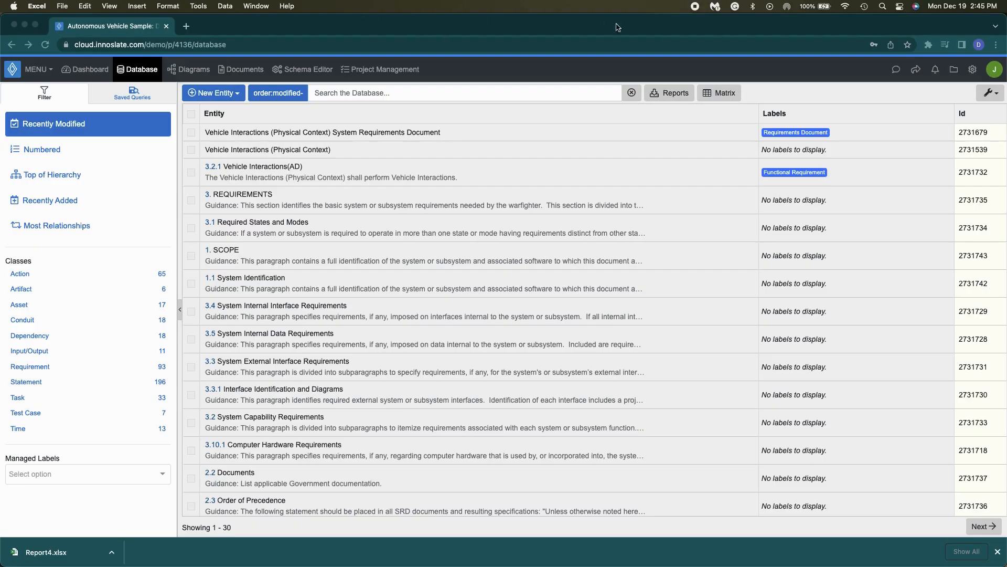
Step: Start a new database report of type Entity Table Report (XLSX)
left_click(681, 87)
left_click(676, 93)
left_click(589, 130)
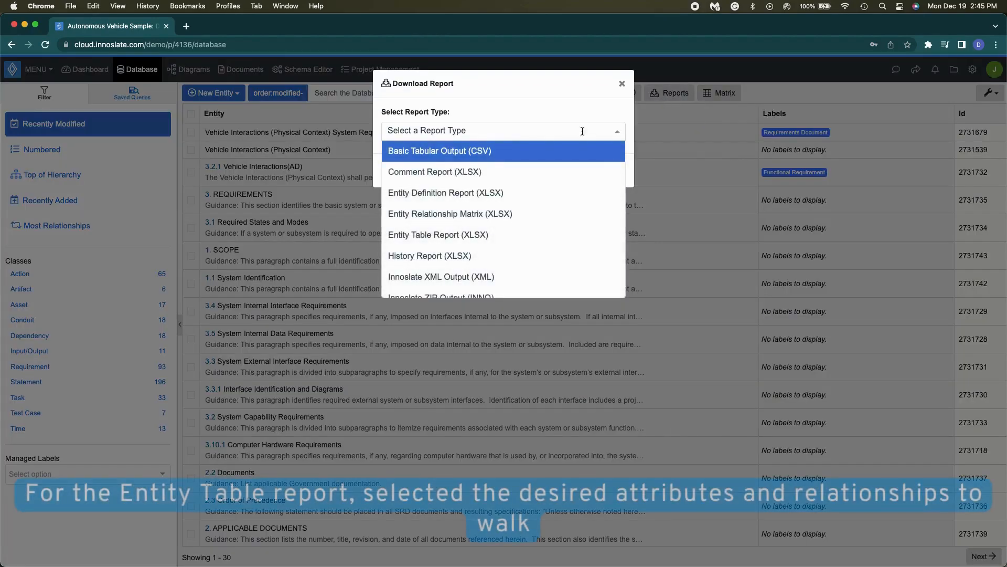
left_click(547, 234)
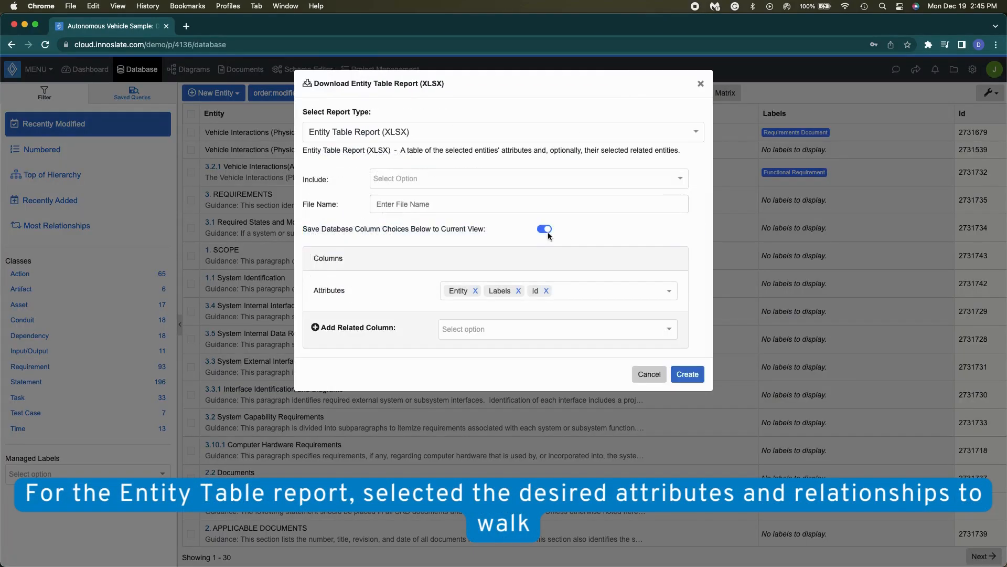
Step: Include Global ID, Rollup, Freeze Panes, No Merged Cells and Cross Project Indicators in the entity table report
left_click(437, 180)
left_click(434, 204)
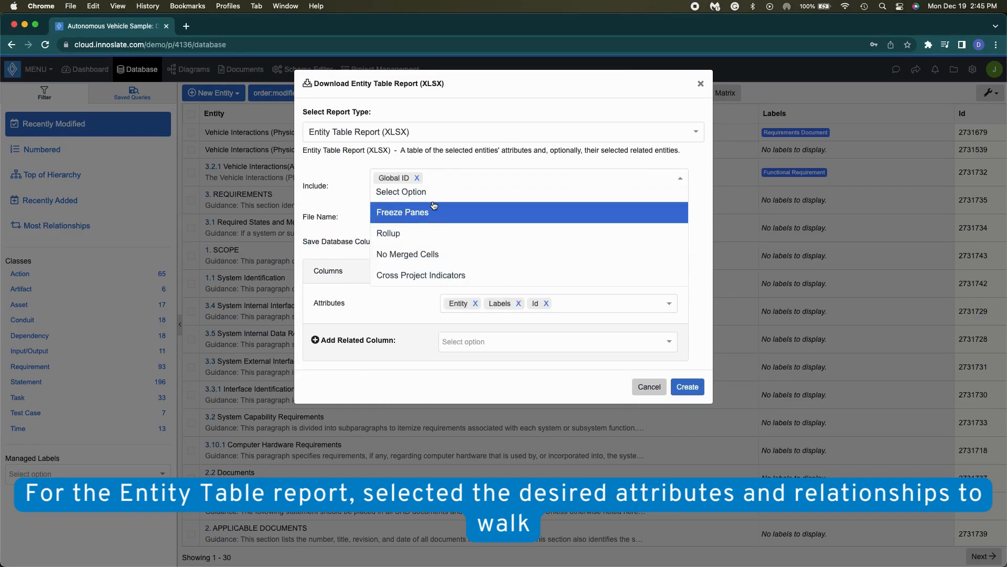
left_click(432, 232)
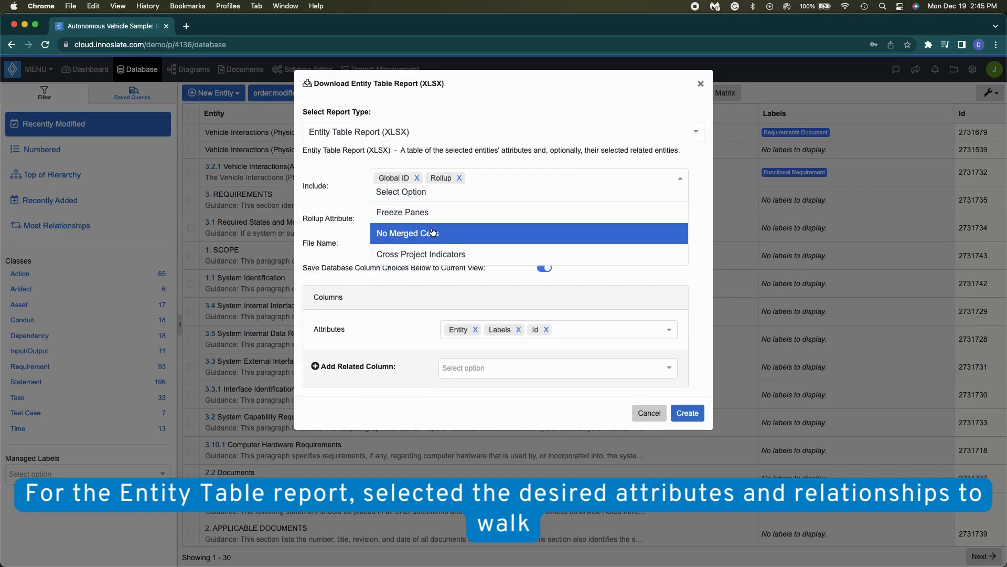
left_click(446, 223)
left_click(446, 223)
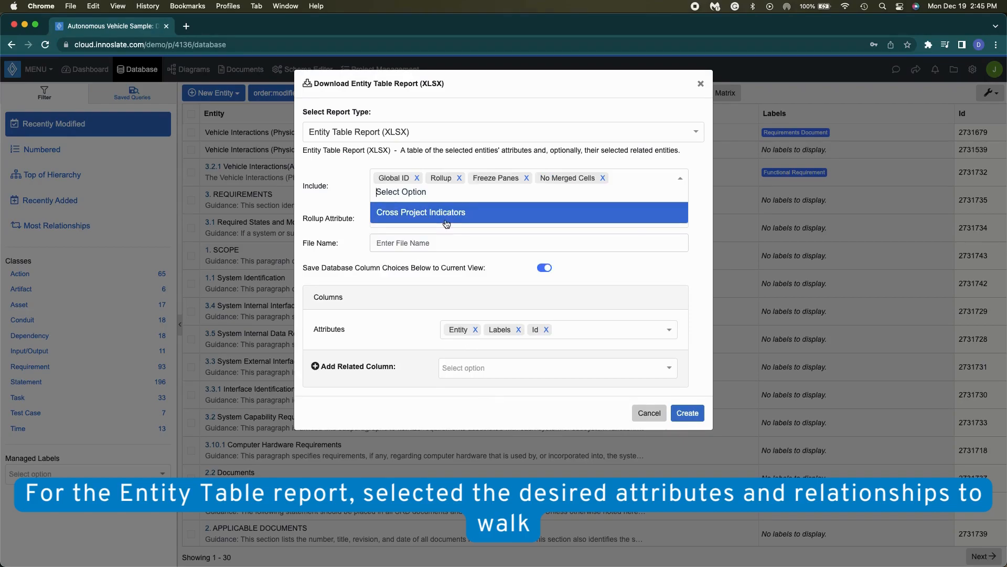
left_click(446, 223)
Step: Set the rollup attribute to Duration, name the entity table file Report5 and create the report
left_click(420, 219)
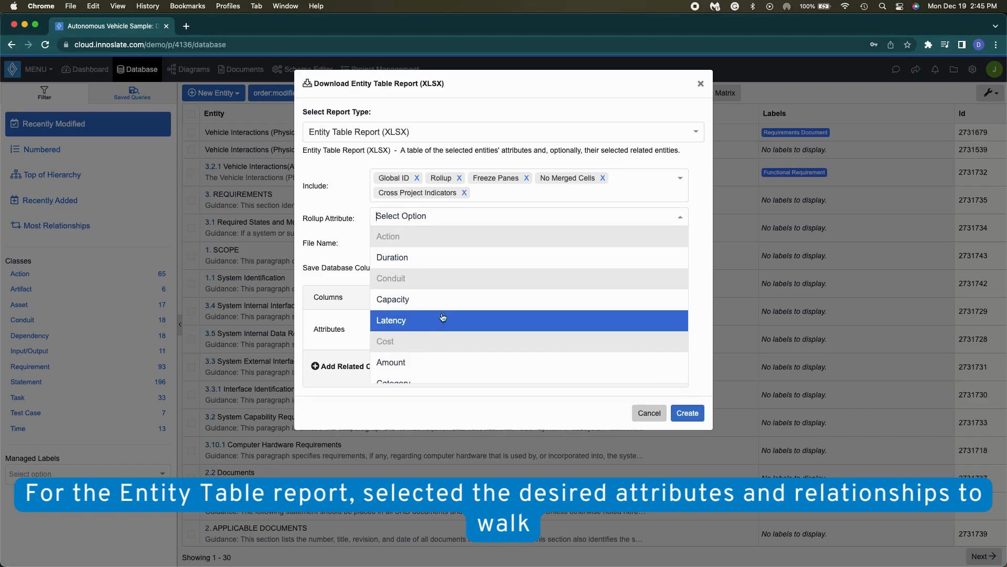
left_click(441, 261)
left_click(348, 256)
left_click(413, 243)
type("Report5")
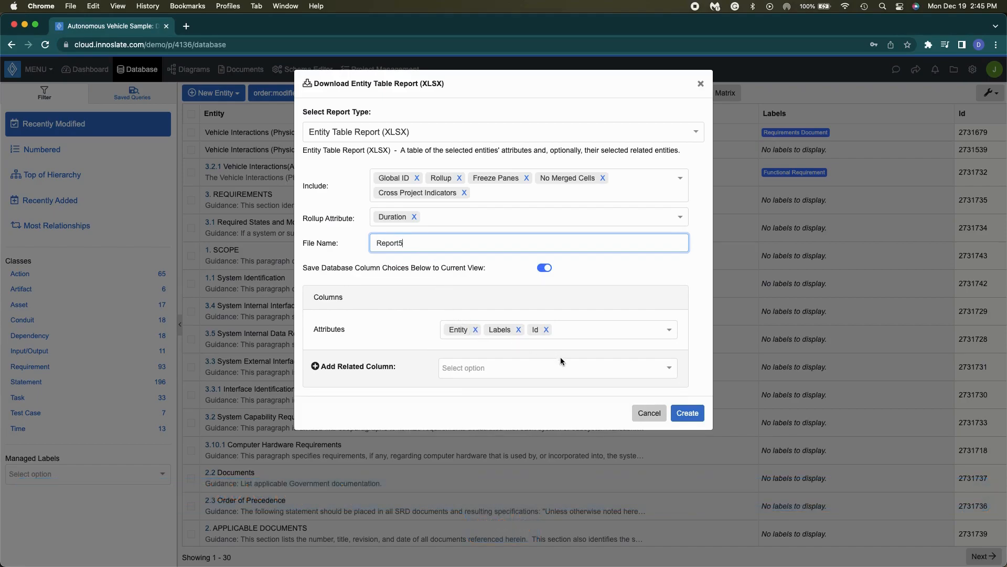
left_click(687, 412)
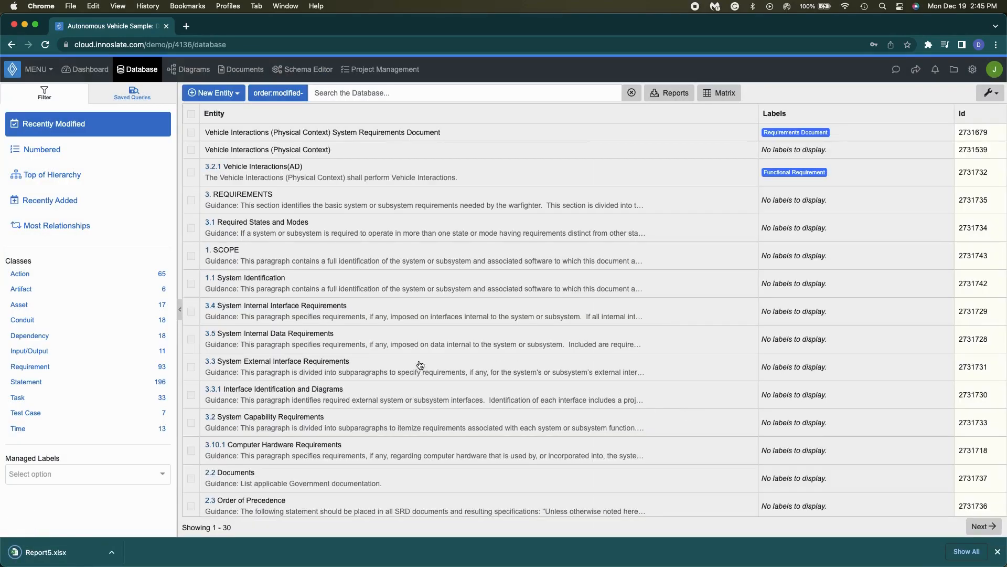
Step: Open the downloaded Report5.xlsx in Excel, examine the source entity attribute columns, and close the workbook
left_click(46, 559)
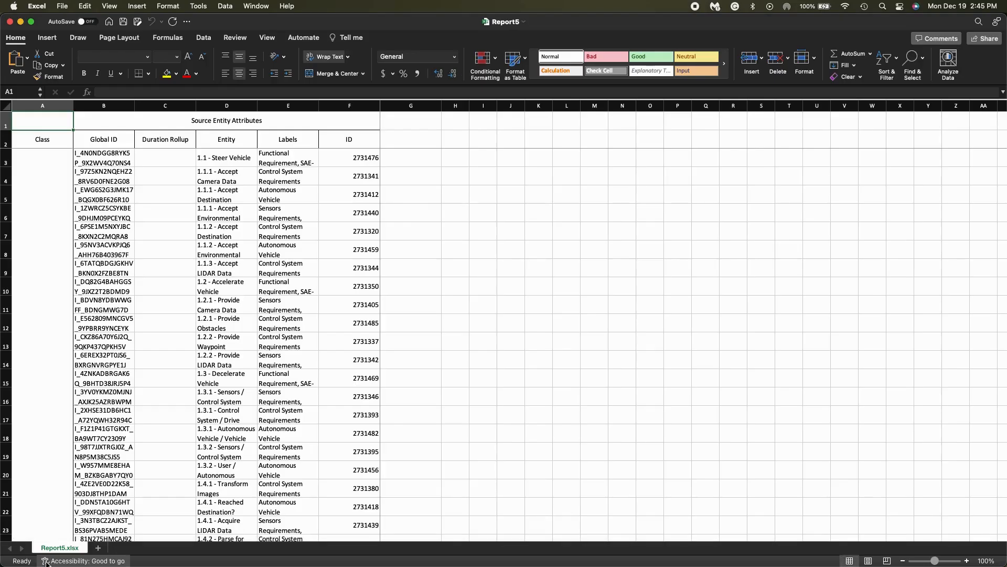
scroll(395, 392, "down", 10)
scroll(404, 396, "down", 15)
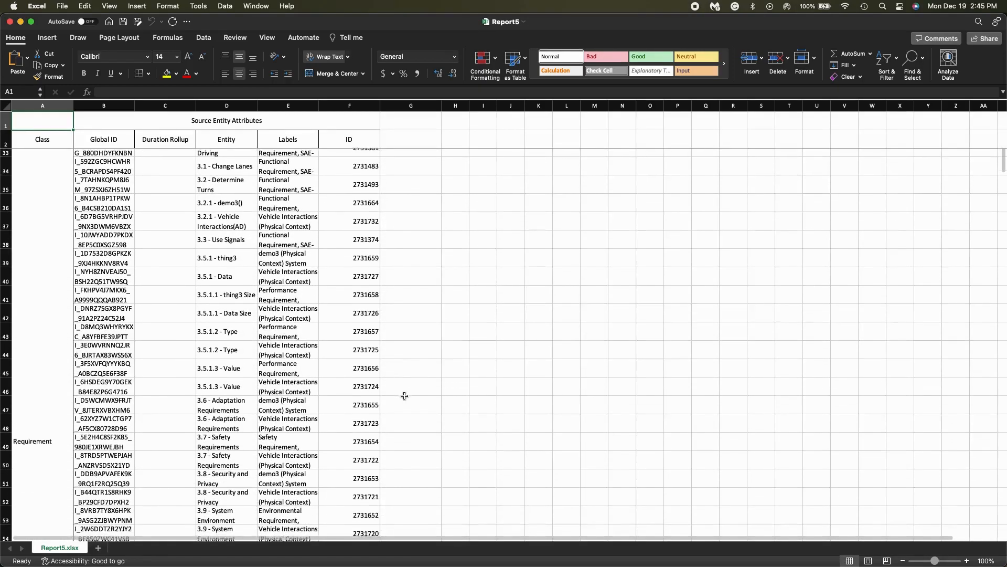
scroll(404, 395, "up", 20)
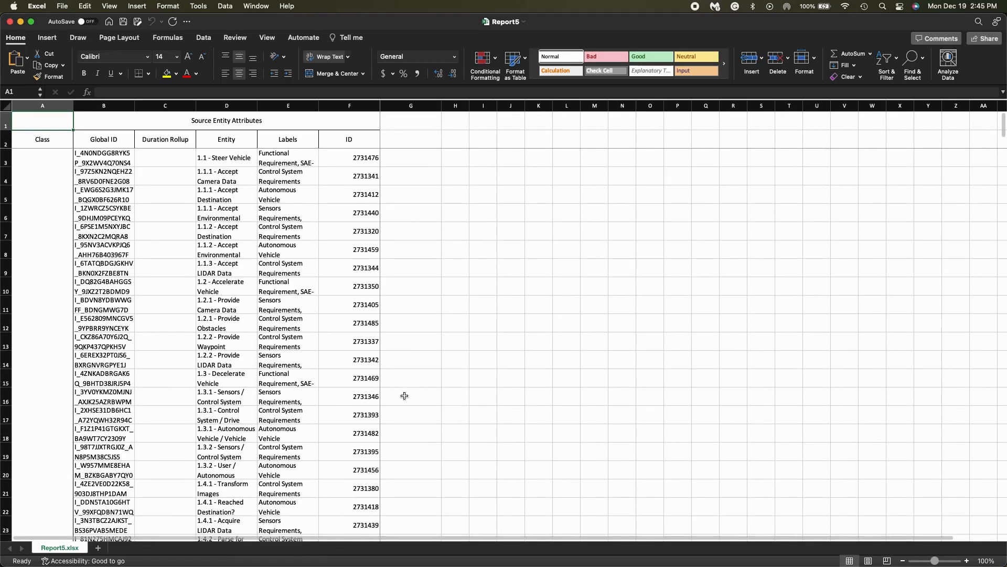
left_click(10, 22)
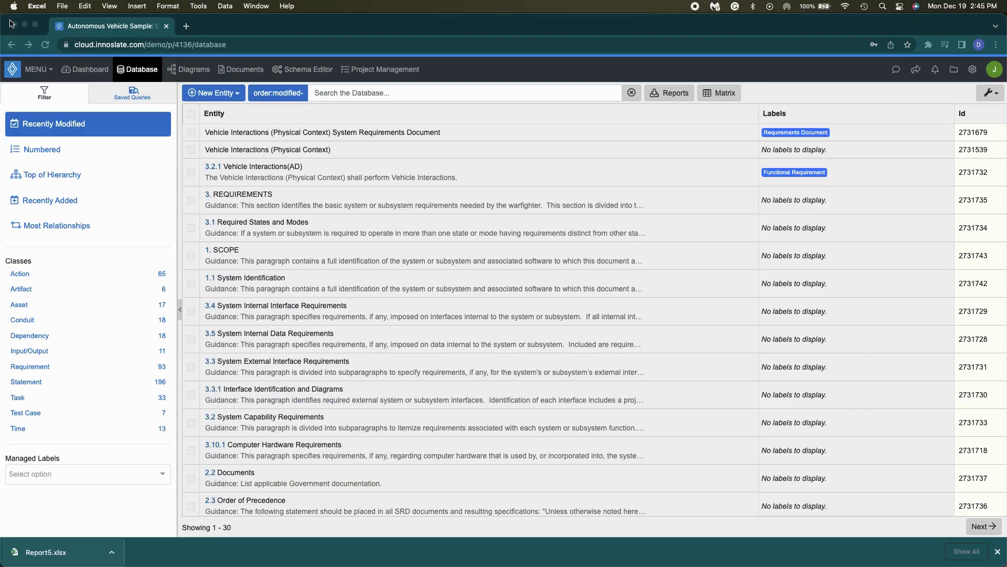
Step: Start a new database report of type History Report (XLSX) and include Global ID, ID and Cross Project Indicators
left_click(669, 93)
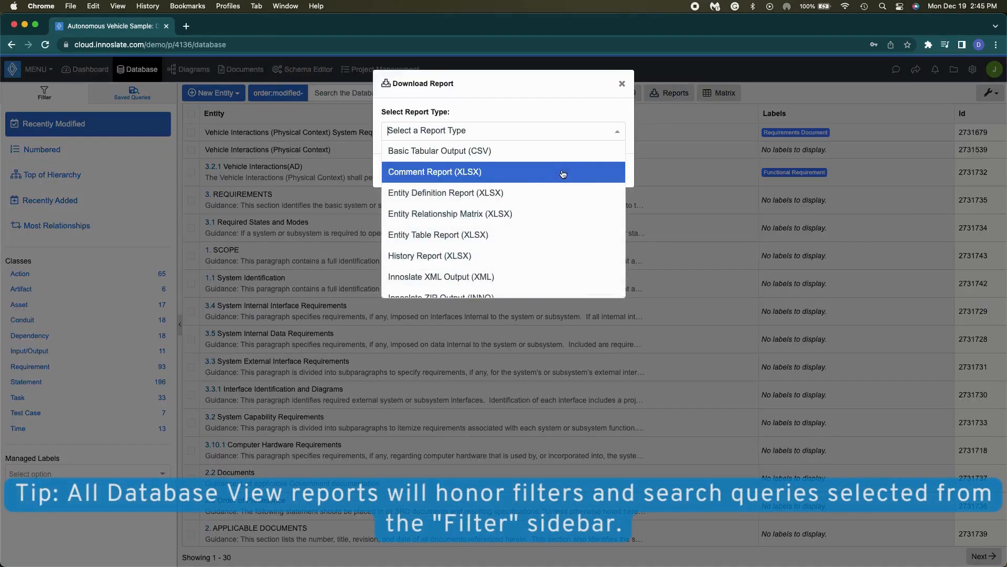
left_click(565, 259)
left_click(494, 190)
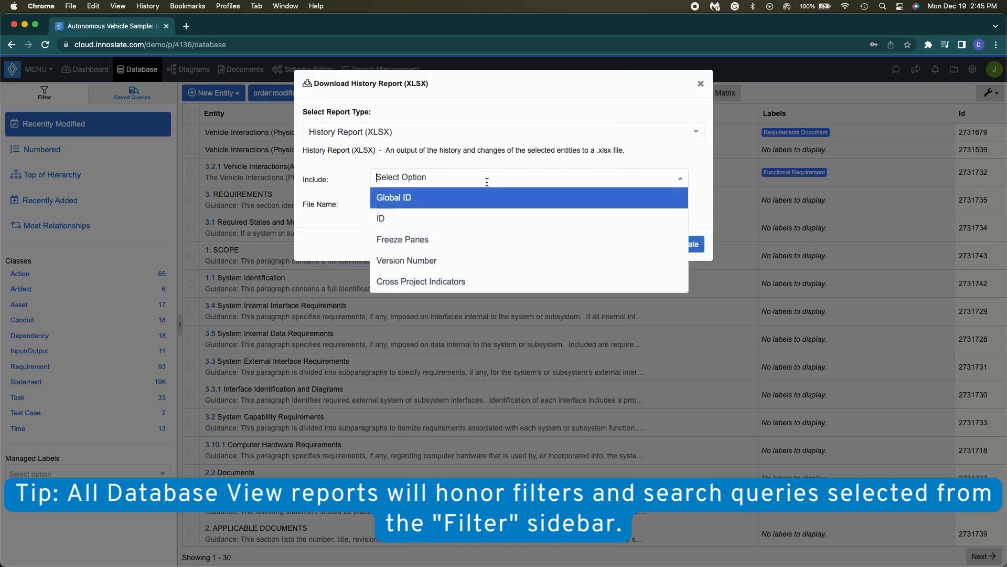
left_click(458, 206)
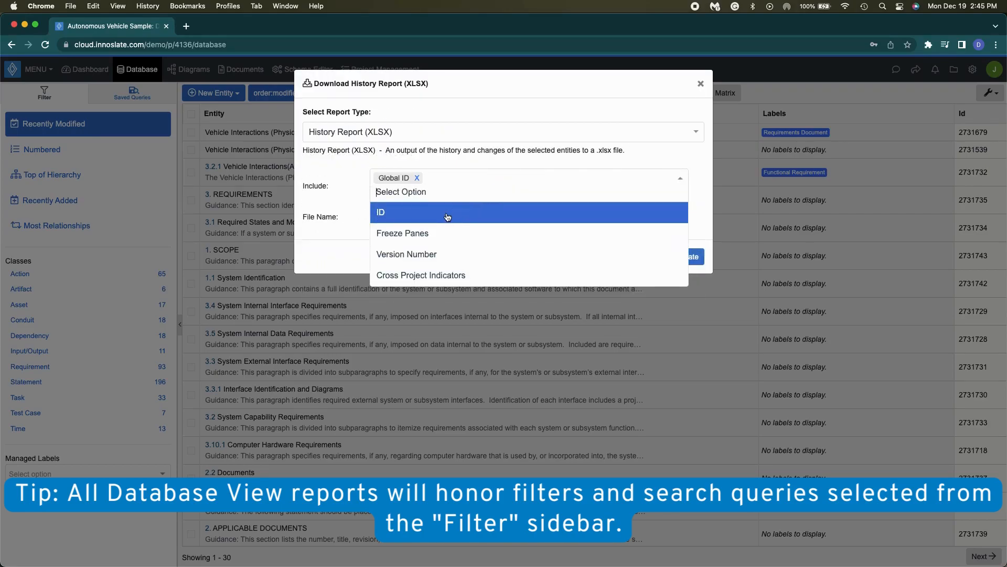
left_click(448, 217)
left_click(447, 254)
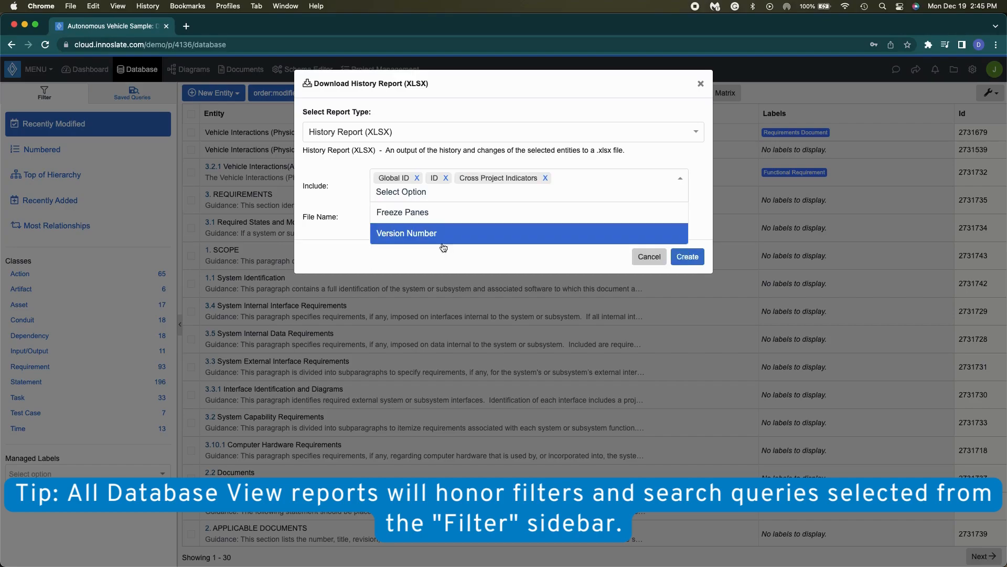
left_click(359, 231)
Step: Name the history report file Report6 and create the report
left_click(447, 206)
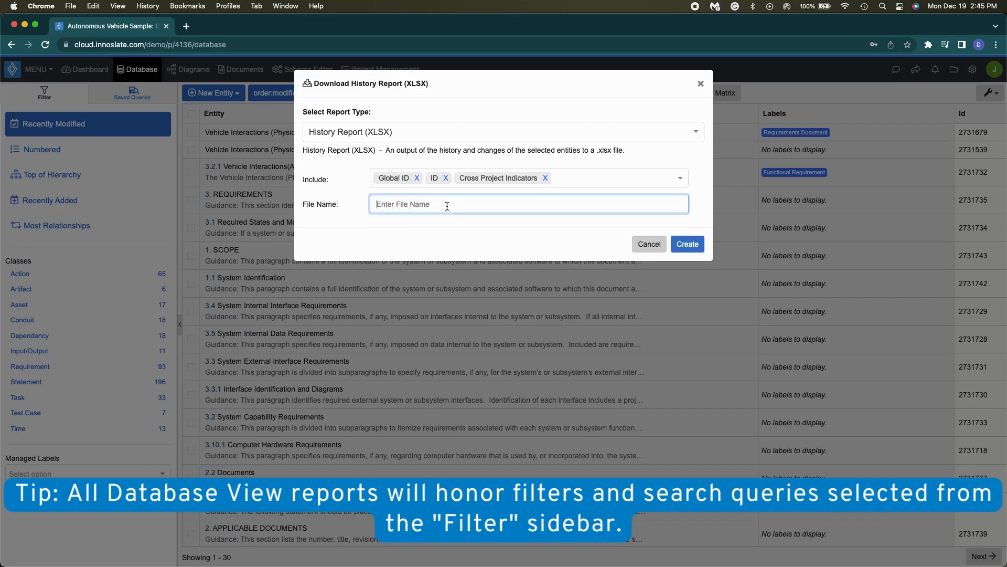
type("Report6")
left_click(682, 246)
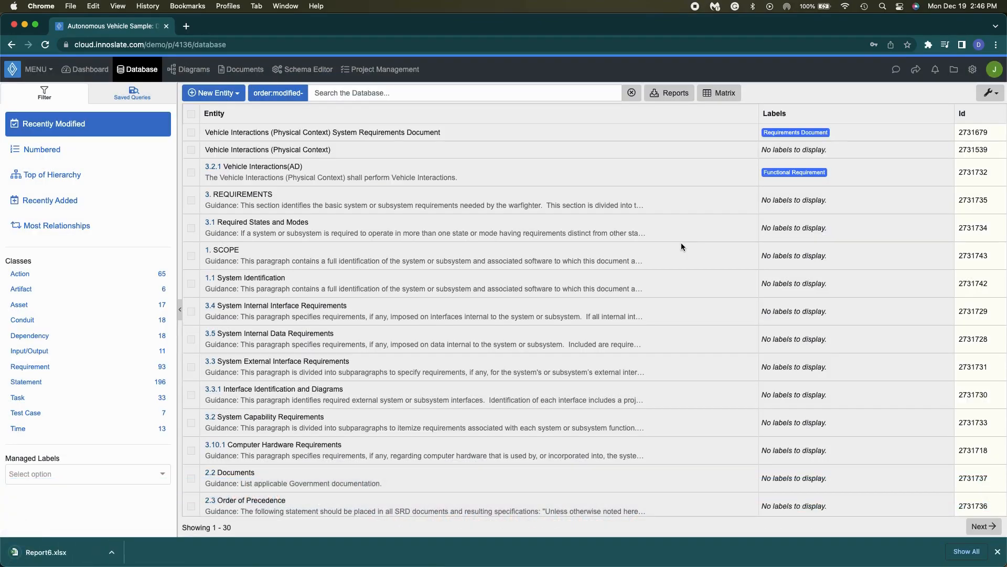
Step: Open the downloaded Report6.xlsx in Excel, examine the entities' change history by date, user and change type, and close the workbook
left_click(91, 555)
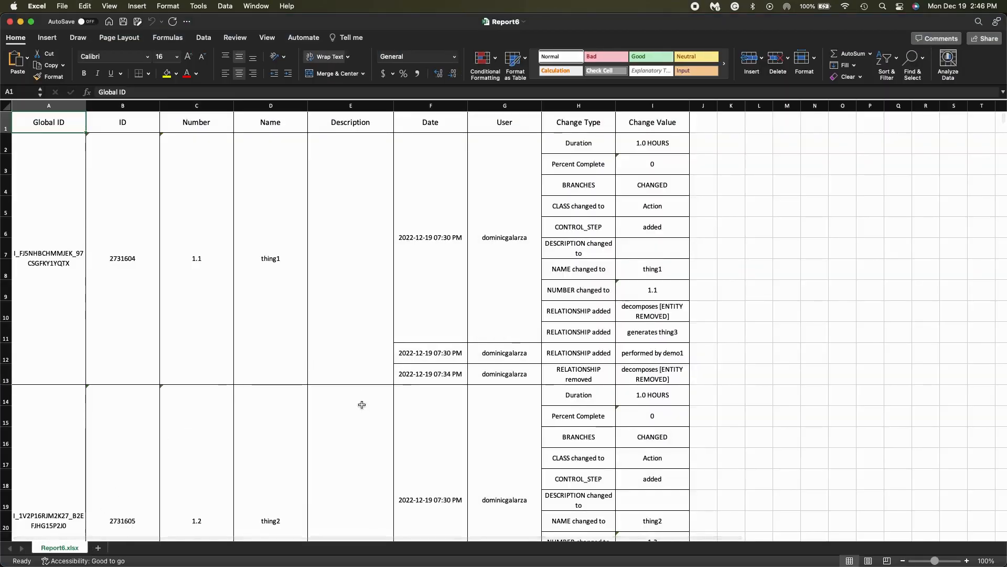
scroll(362, 400, "down", 5)
scroll(363, 400, "down", 10)
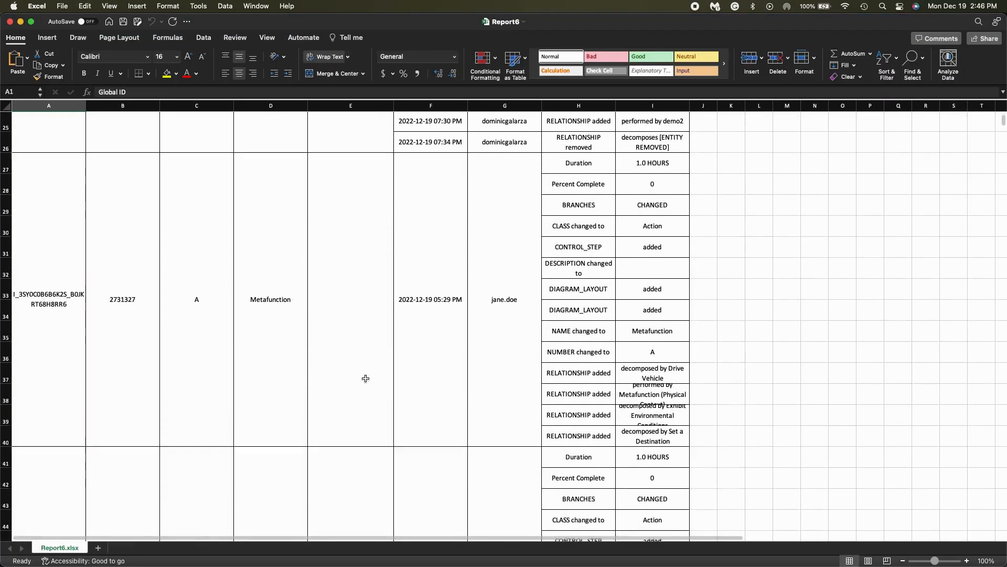
scroll(366, 378, "up", 15)
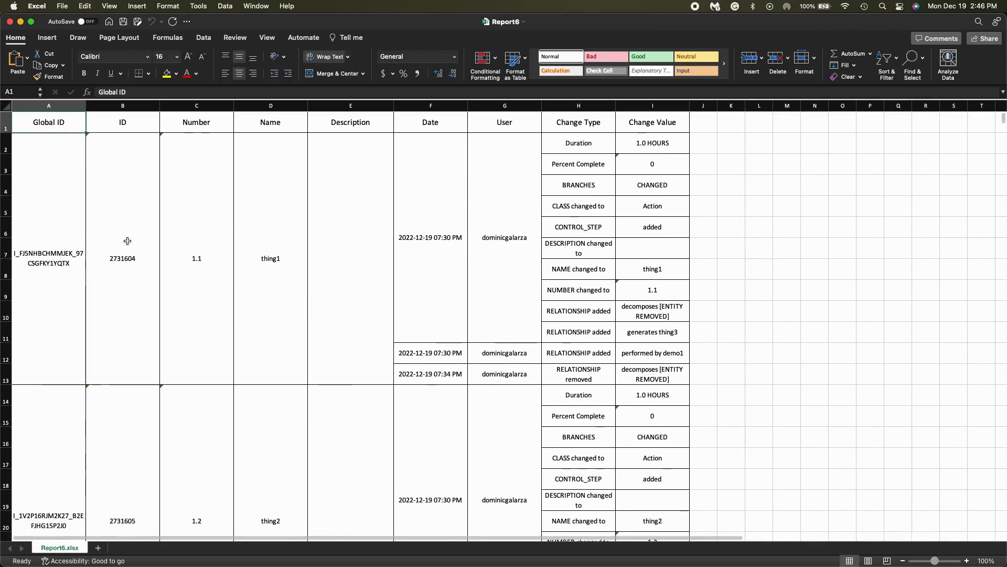
left_click(9, 22)
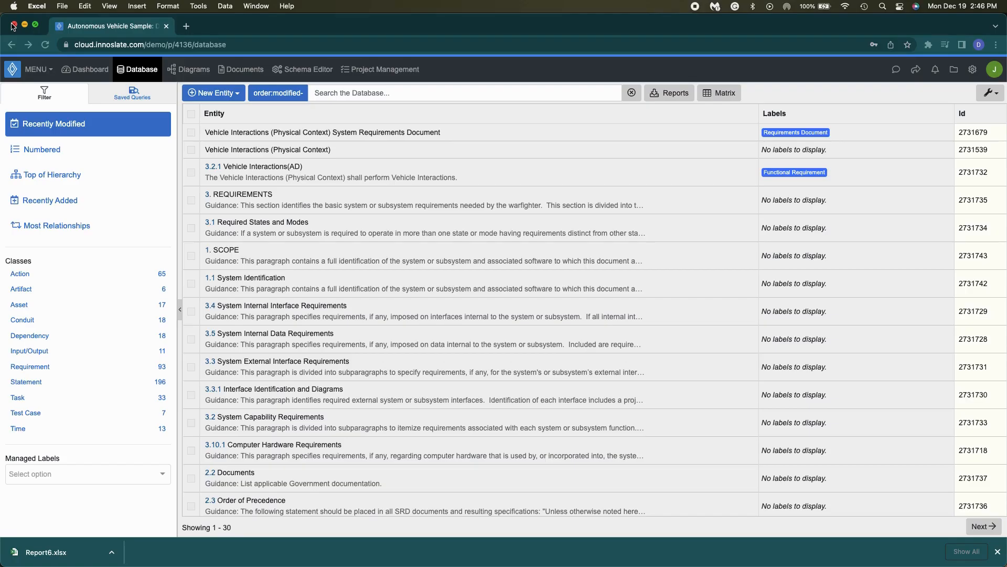
Step: Create a new database report of type Reqif Output (REQIF) with the file name Report7
left_click(676, 93)
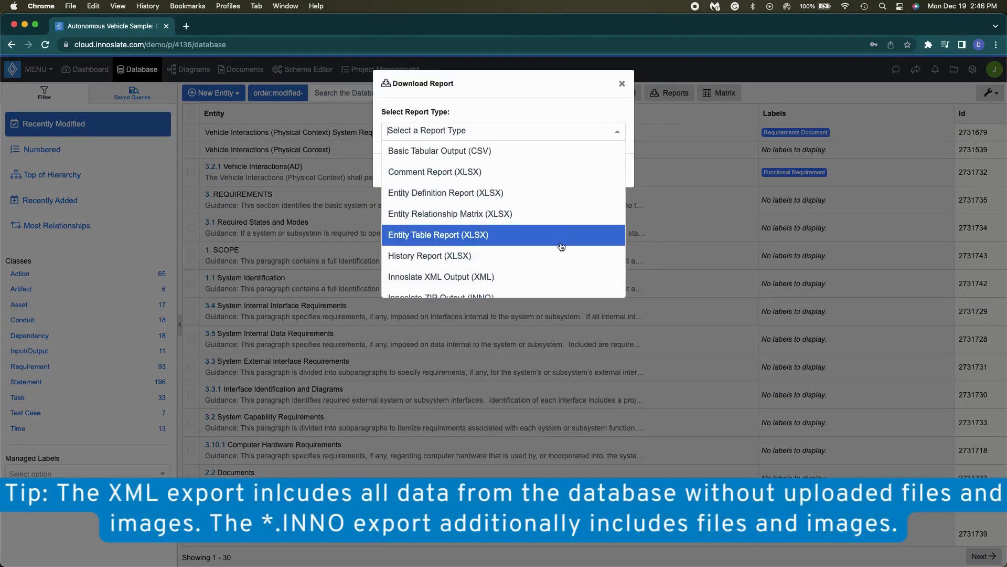
scroll(570, 242, "down", 3)
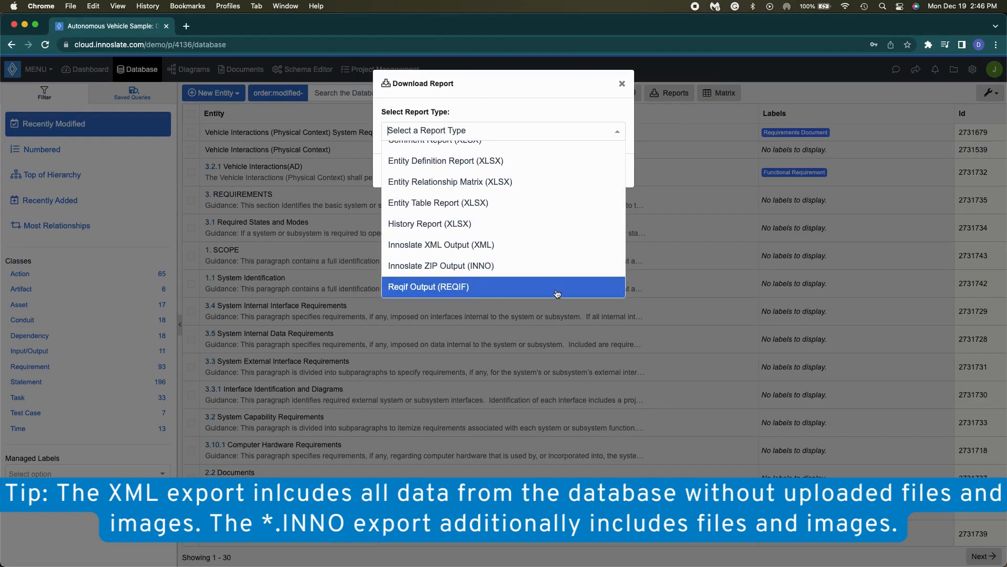
left_click(557, 288)
type("Report7")
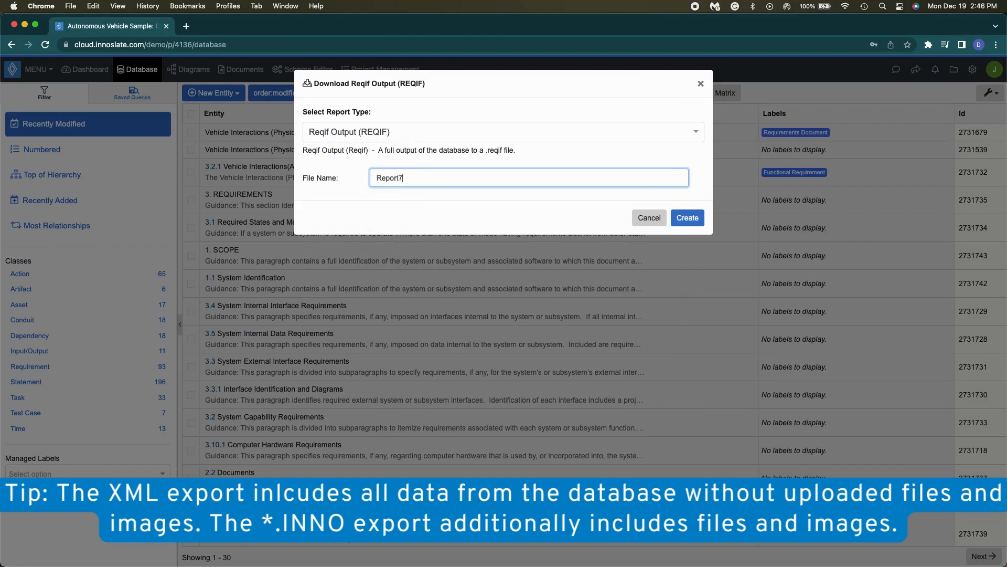
left_click(682, 219)
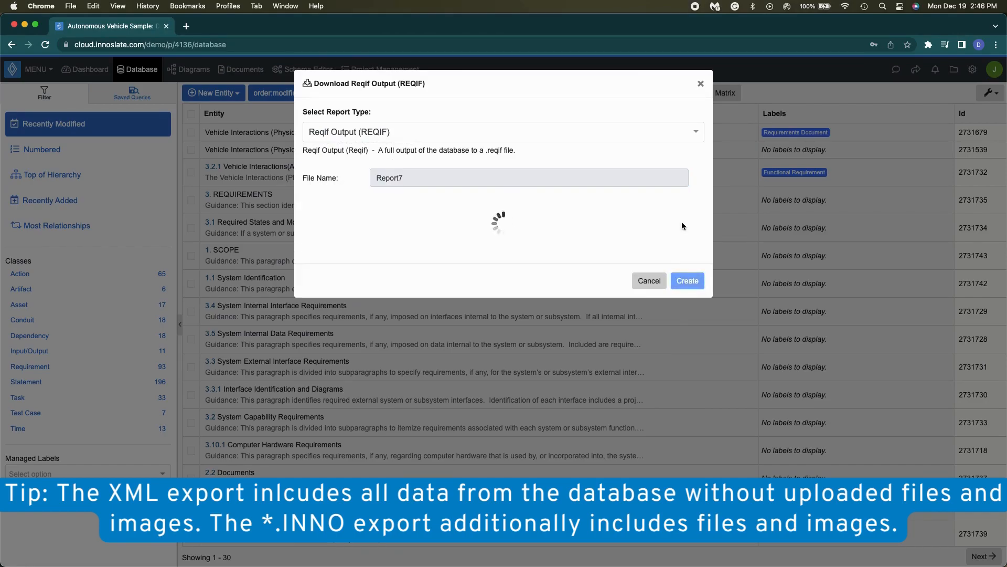